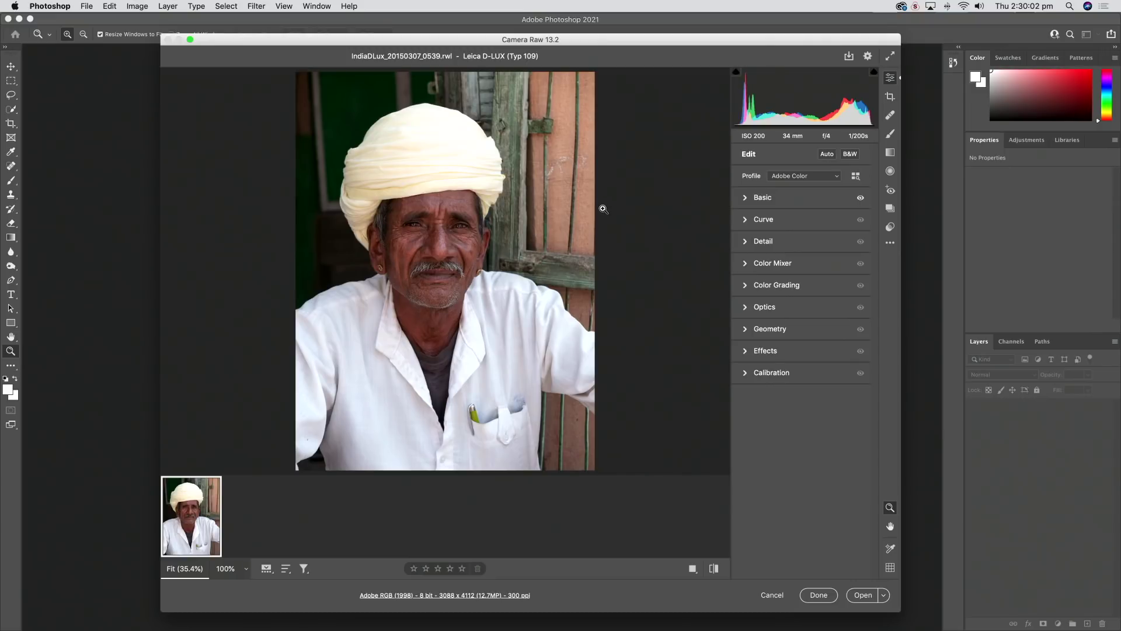
Inspect the man's face in the raw portrait at 100% magnification
left_click(429, 233)
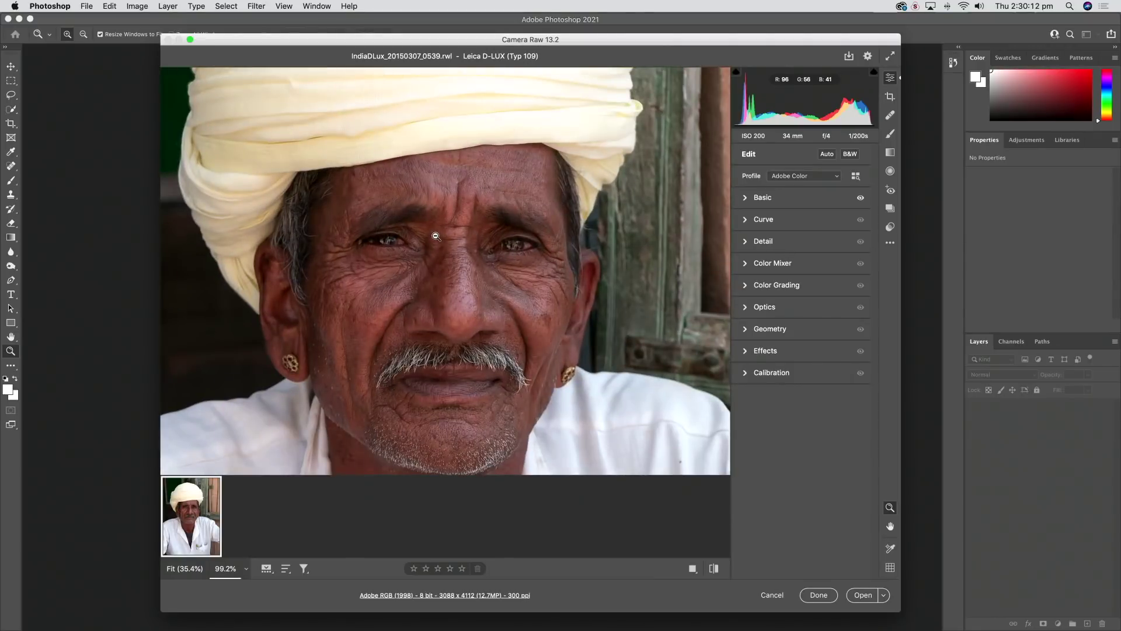
left_click(246, 570)
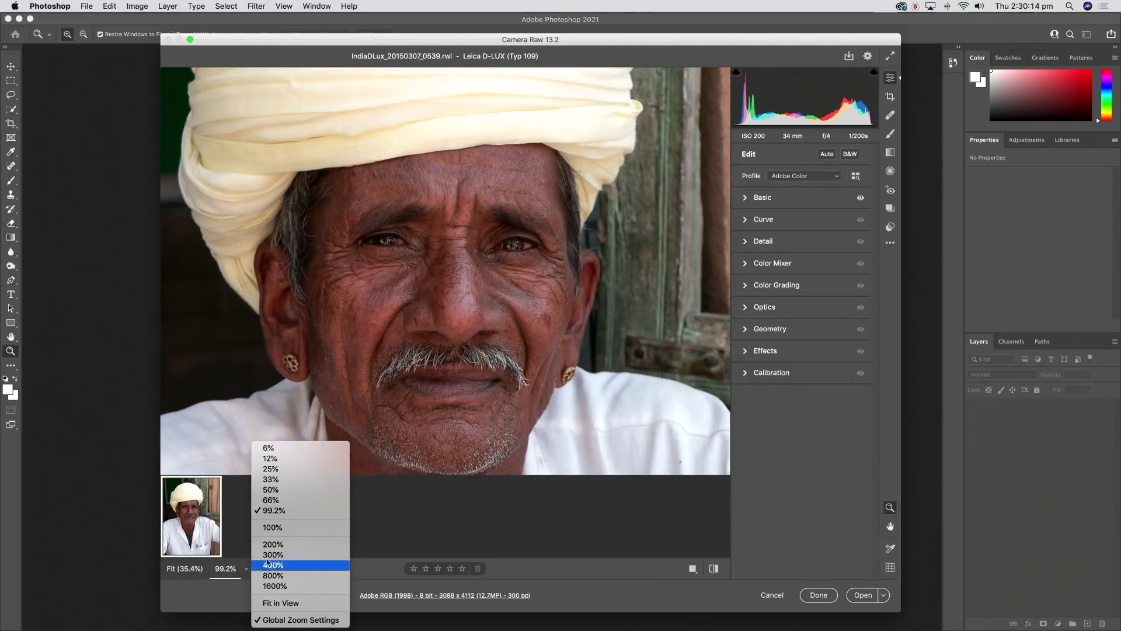
left_click(272, 526)
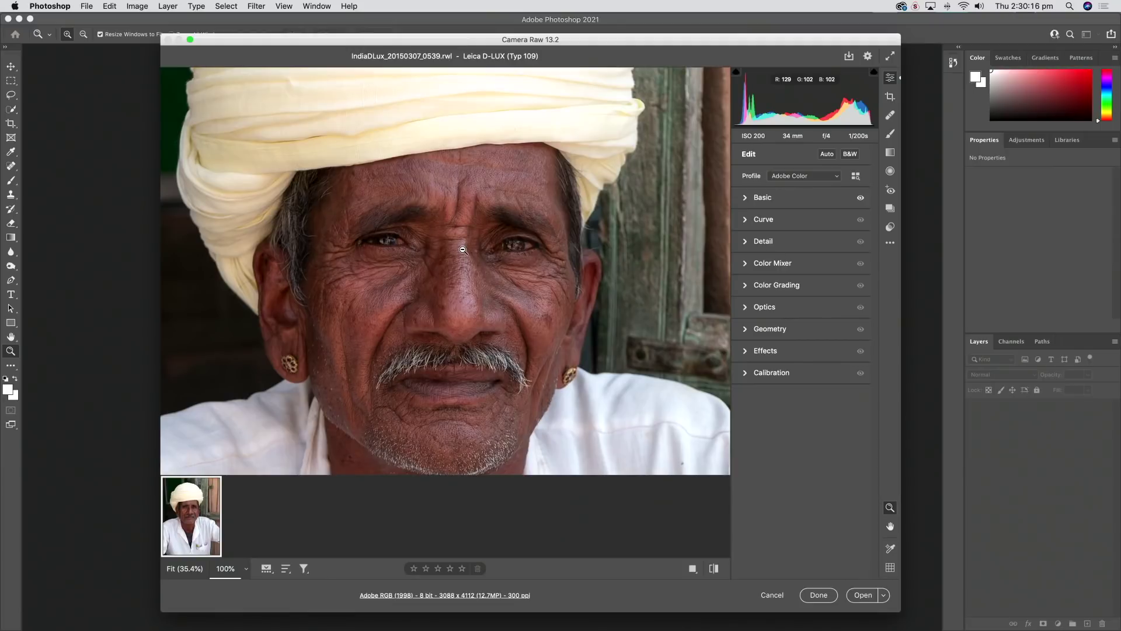
key("space")
left_click_drag(463, 251, 458, 222)
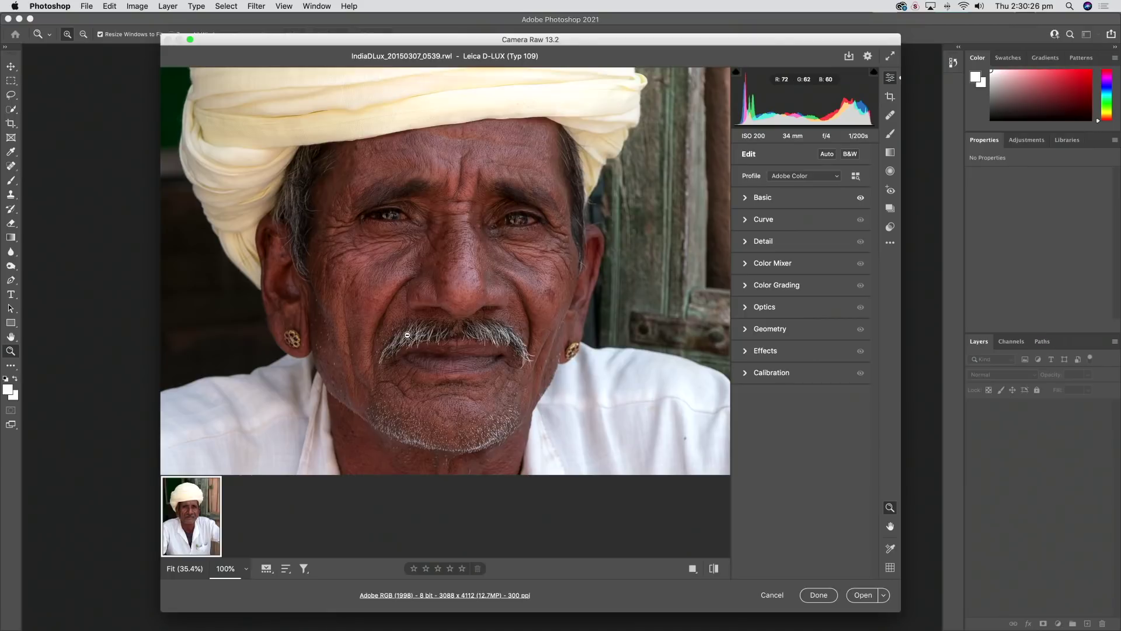
Open the Enhance preview for the raw portrait and enable Super Resolution
right_click(404, 277)
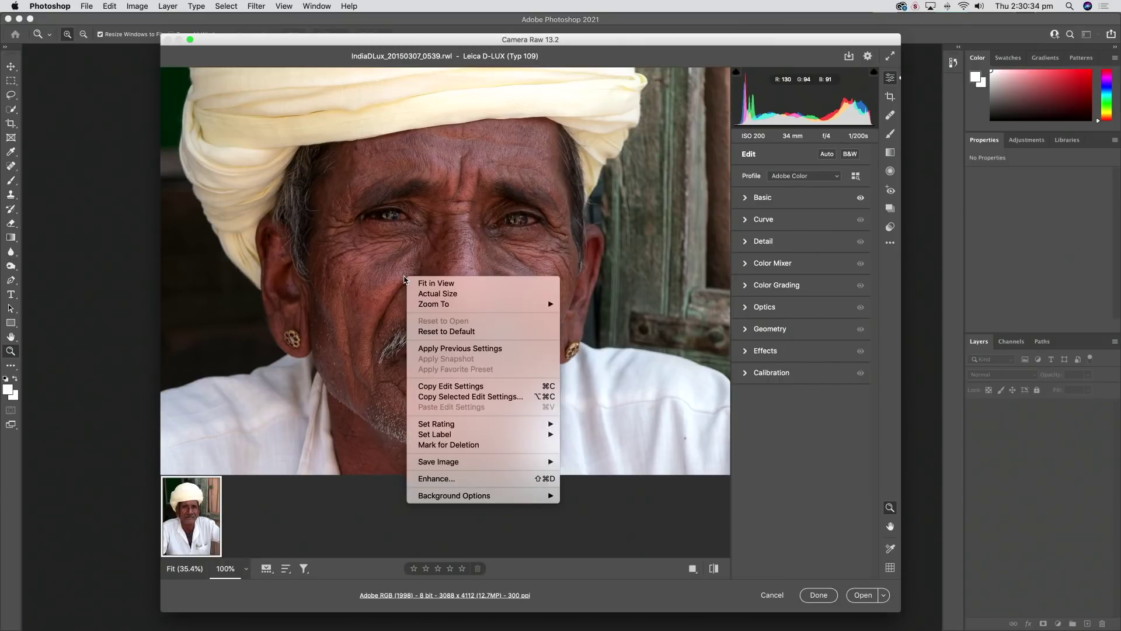
left_click(437, 479)
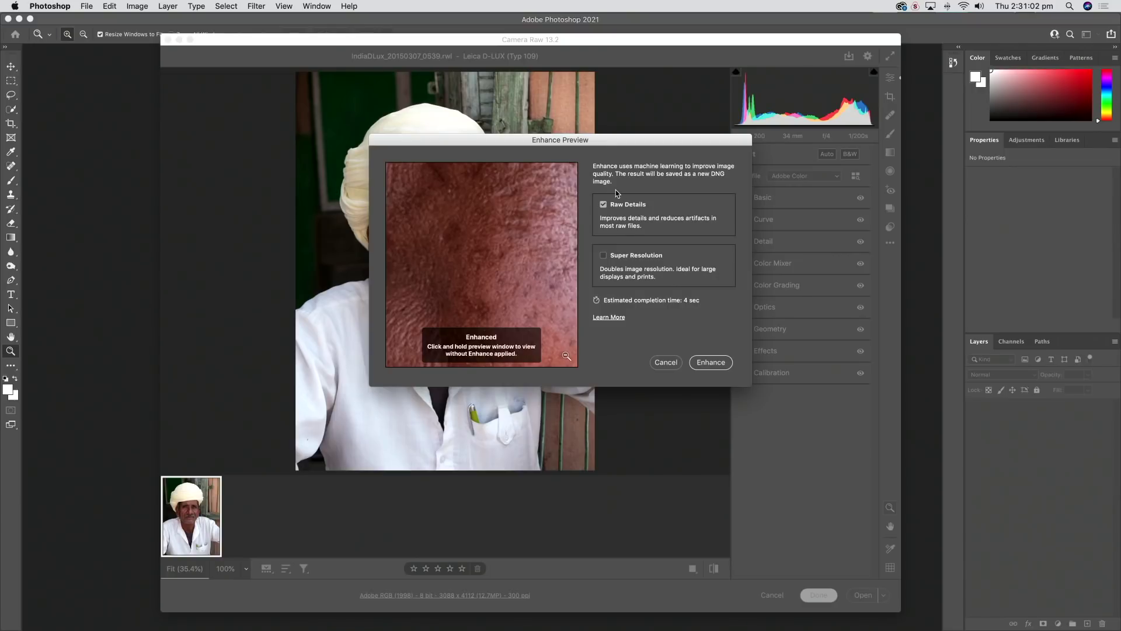
left_click(603, 255)
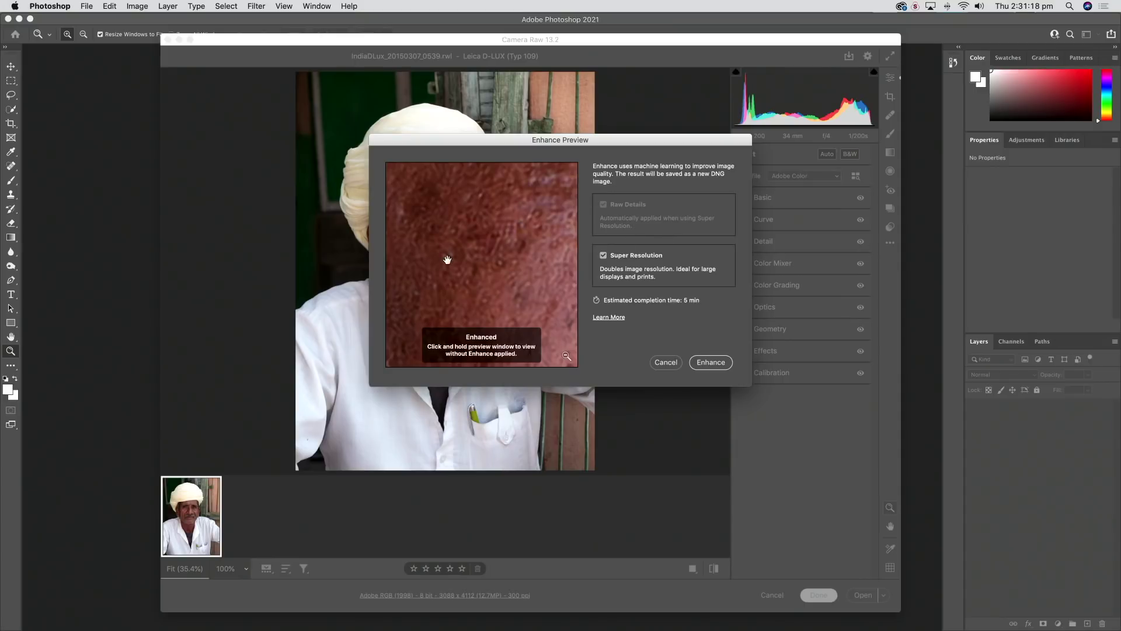
Compare the enhanced and unenhanced previews of the moustache, the eyebrow and the cheek
left_click_drag(507, 142, 638, 128)
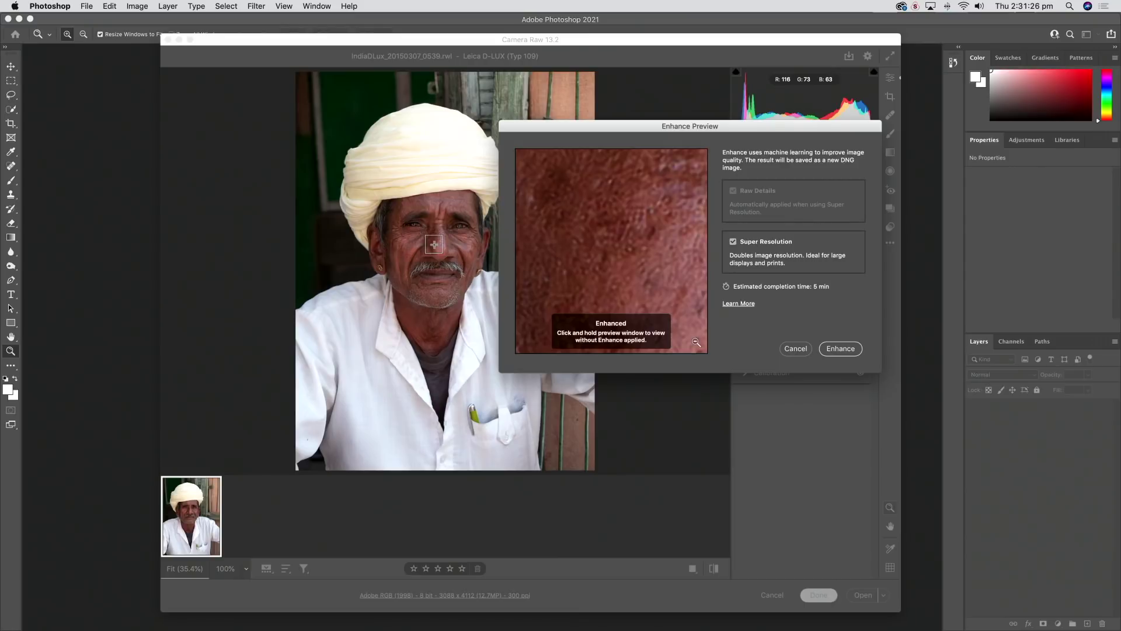
left_click(421, 269)
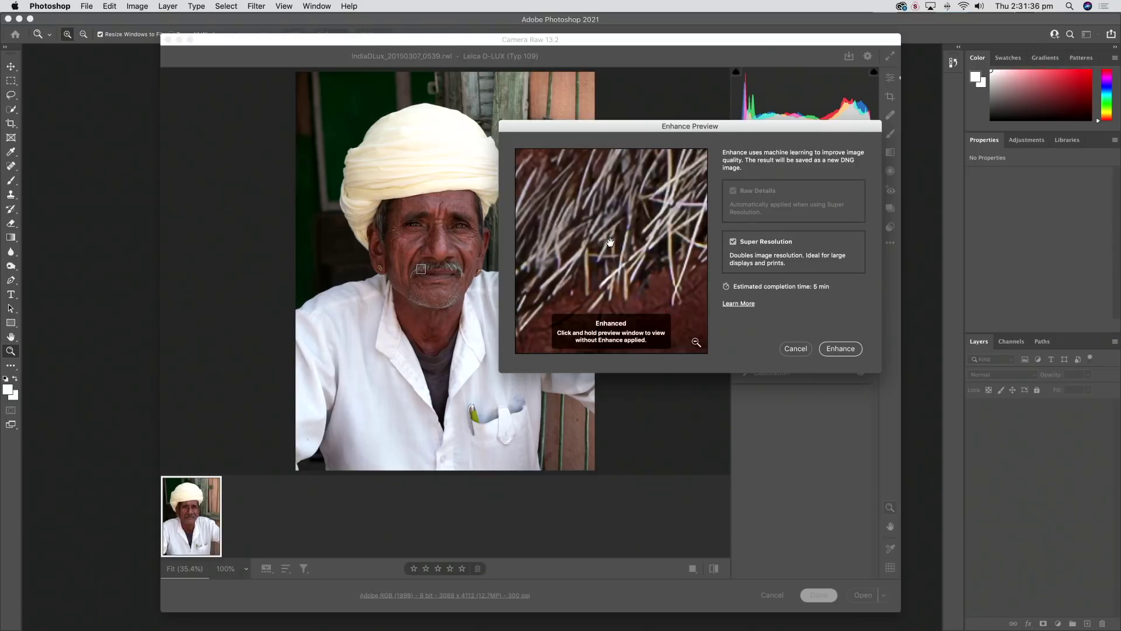
left_click_drag(610, 242, 612, 289)
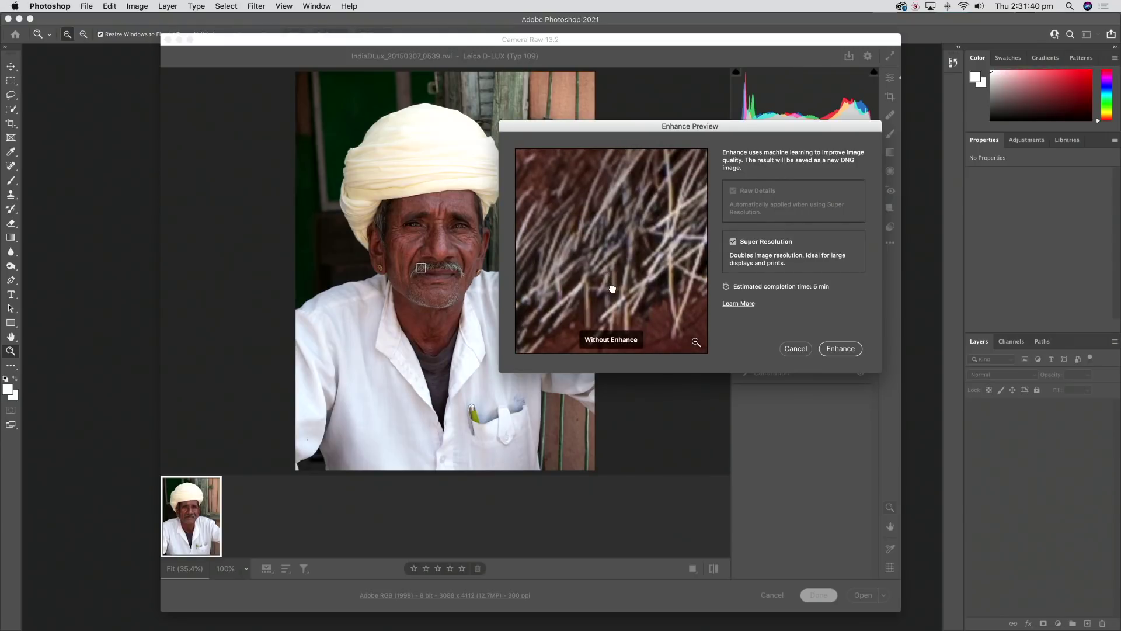
left_click_drag(612, 288, 612, 288)
left_click_drag(609, 283, 609, 283)
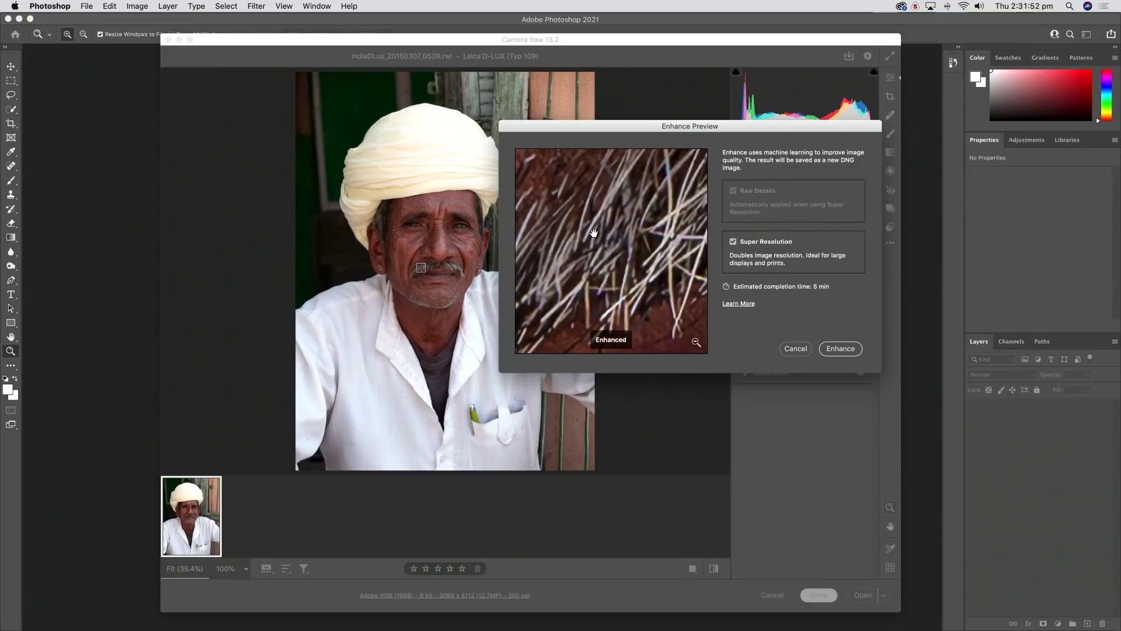
left_click(460, 214)
mouse_move(608, 255)
left_mouse_down()
mouse_move(626, 244)
mouse_move(652, 193)
mouse_move(674, 187)
mouse_move(664, 193)
left_mouse_up()
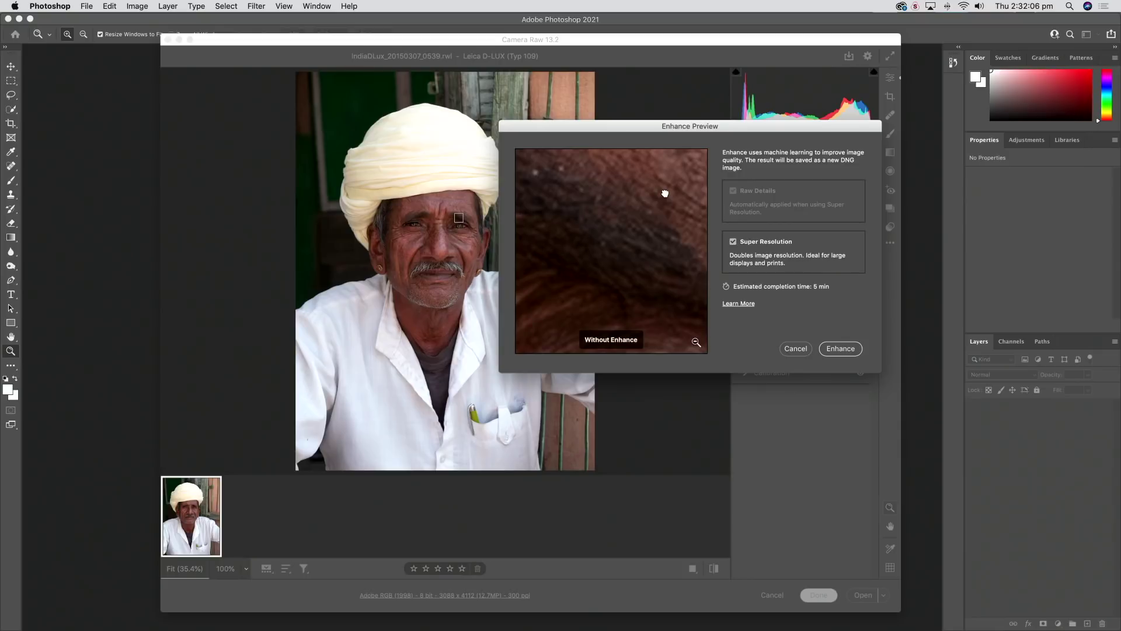
left_click_drag(664, 193, 664, 194)
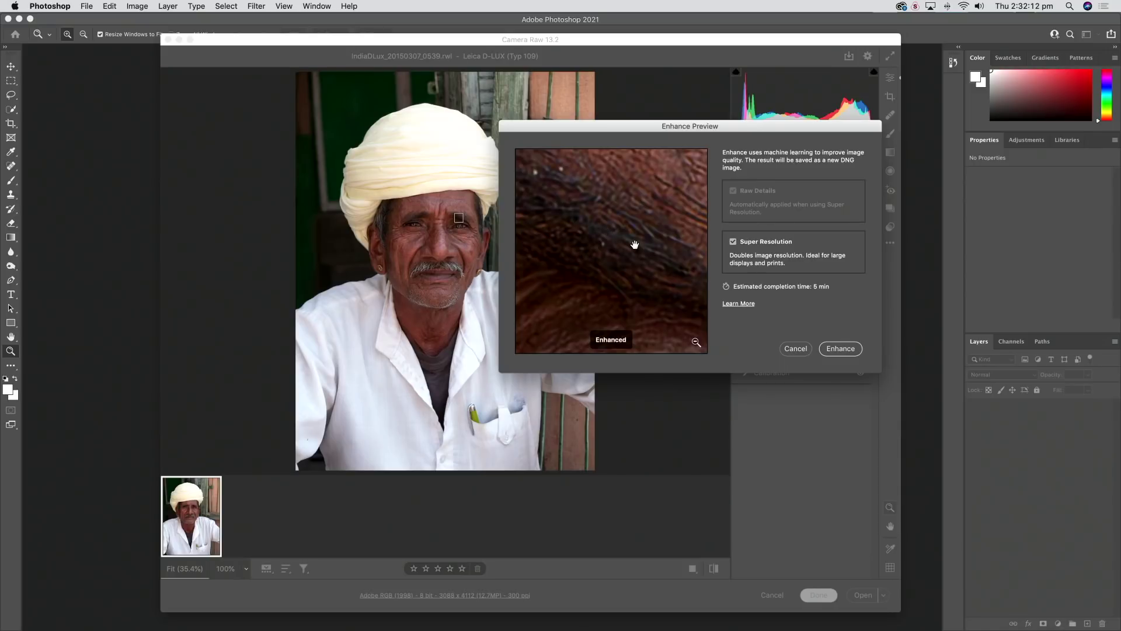
left_click_drag(633, 244, 608, 247)
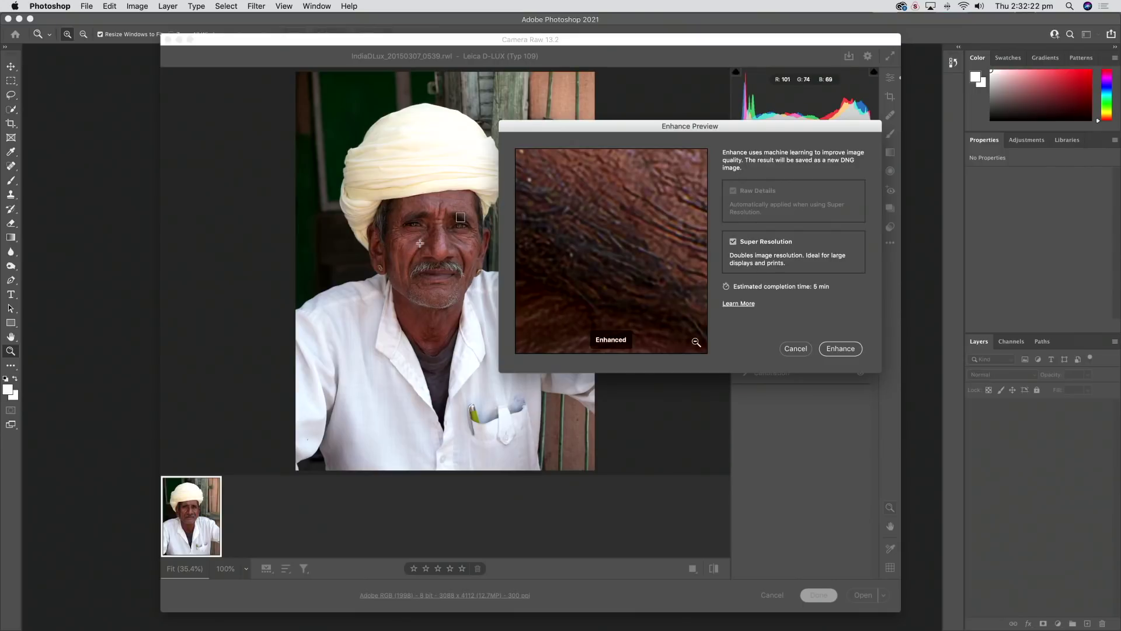
left_click(413, 250)
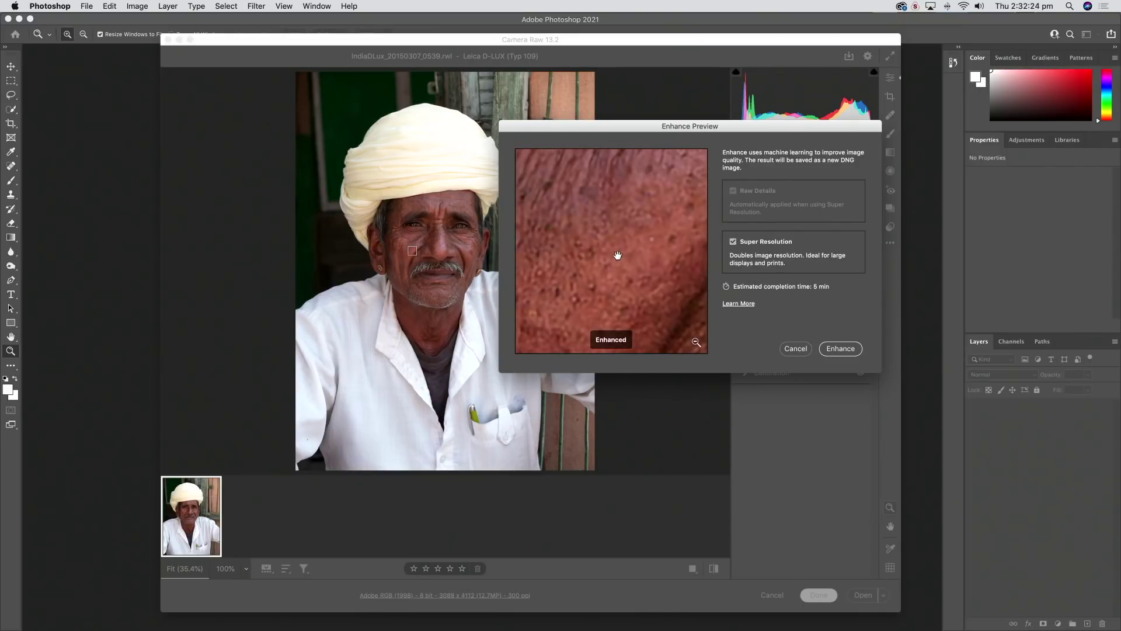
left_click_drag(617, 255, 617, 256)
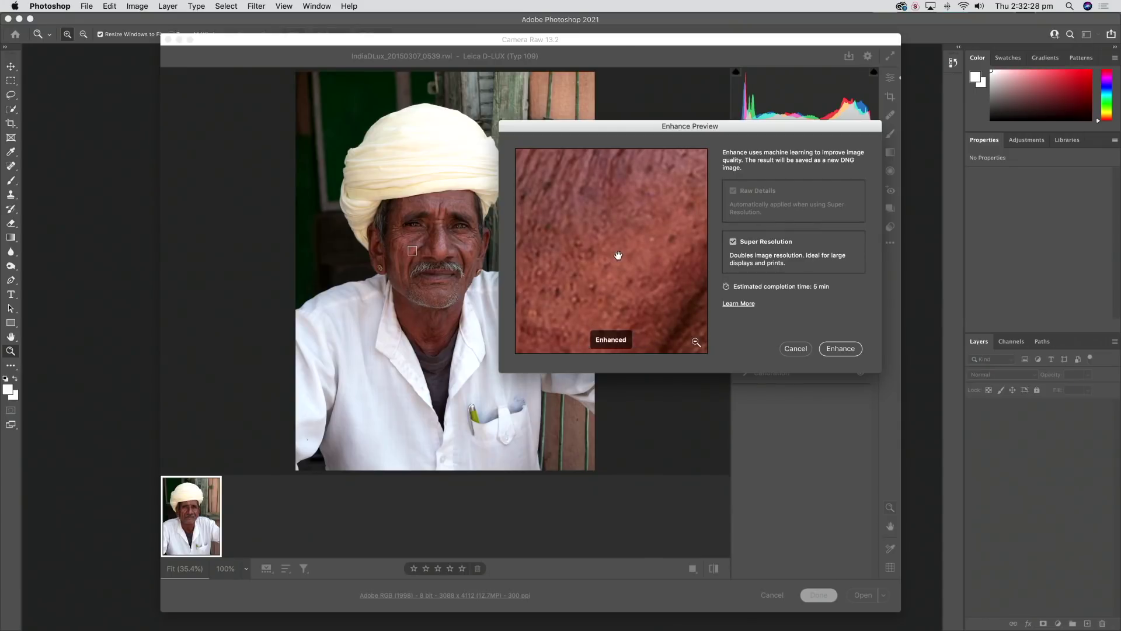
Generate the Super Resolution DNG and compare its pixel dimensions with those of the original raw file
left_click(840, 348)
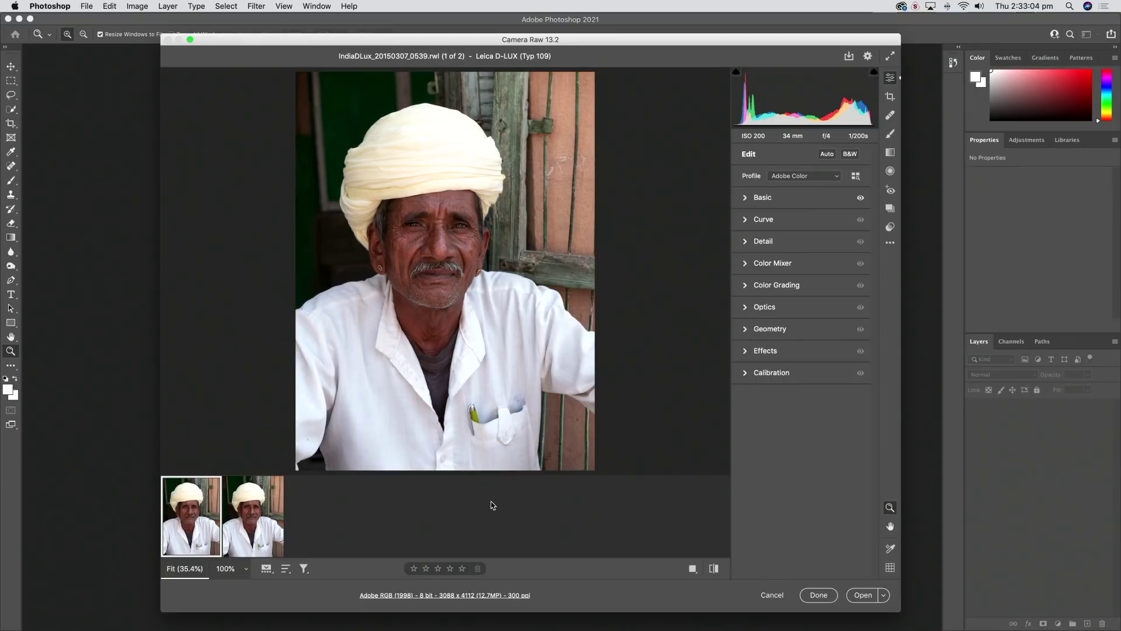
left_click(257, 521)
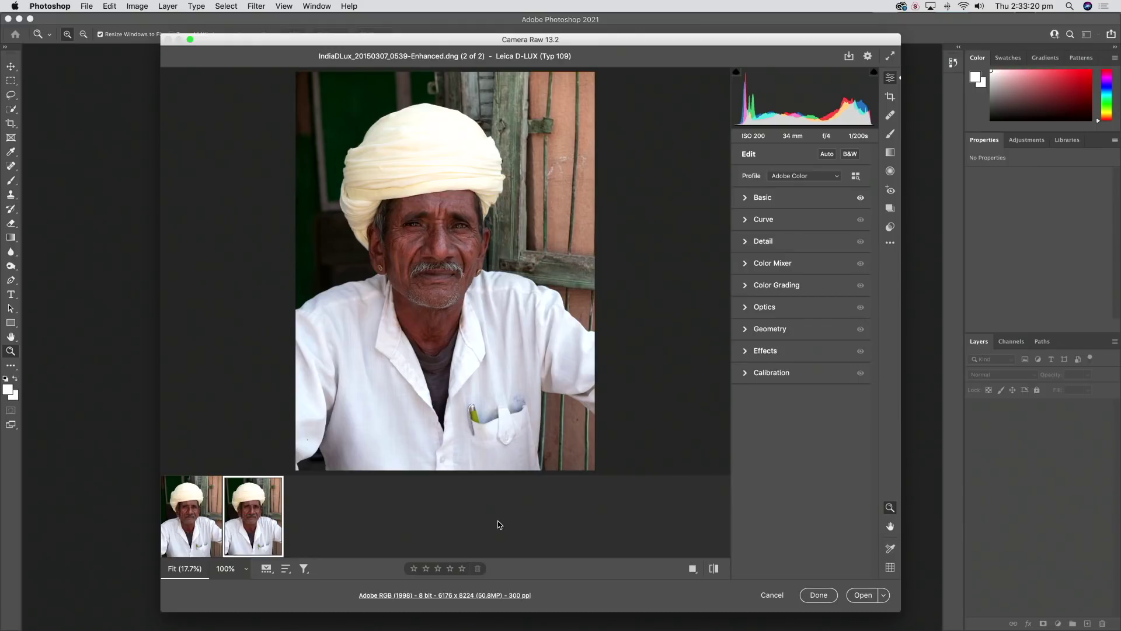
left_click(201, 505, "shift")
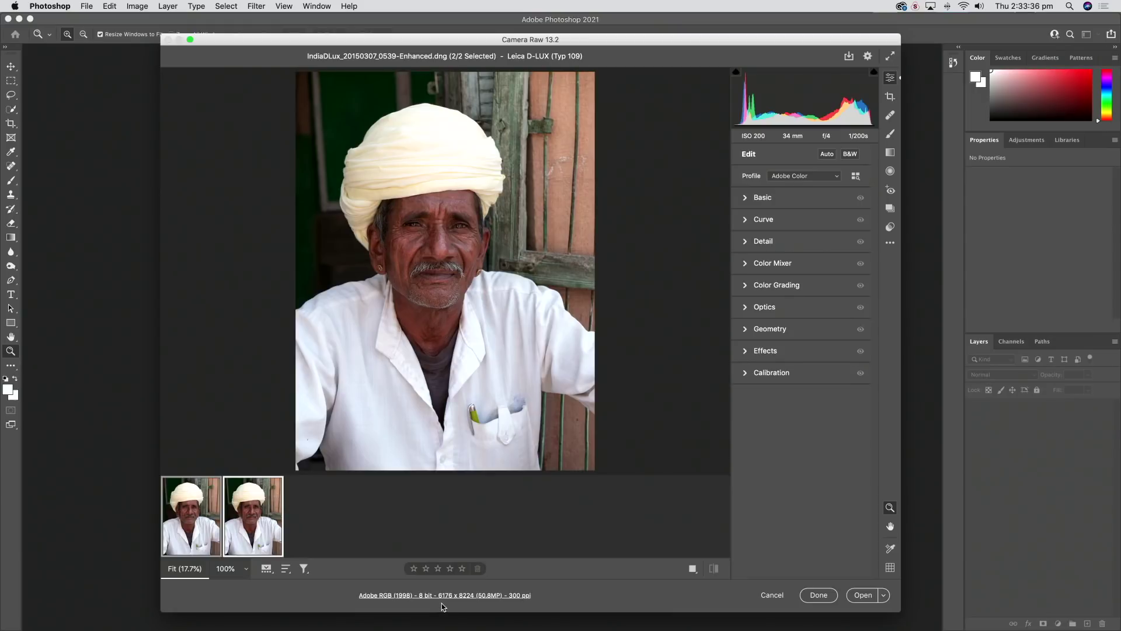
left_click(252, 521)
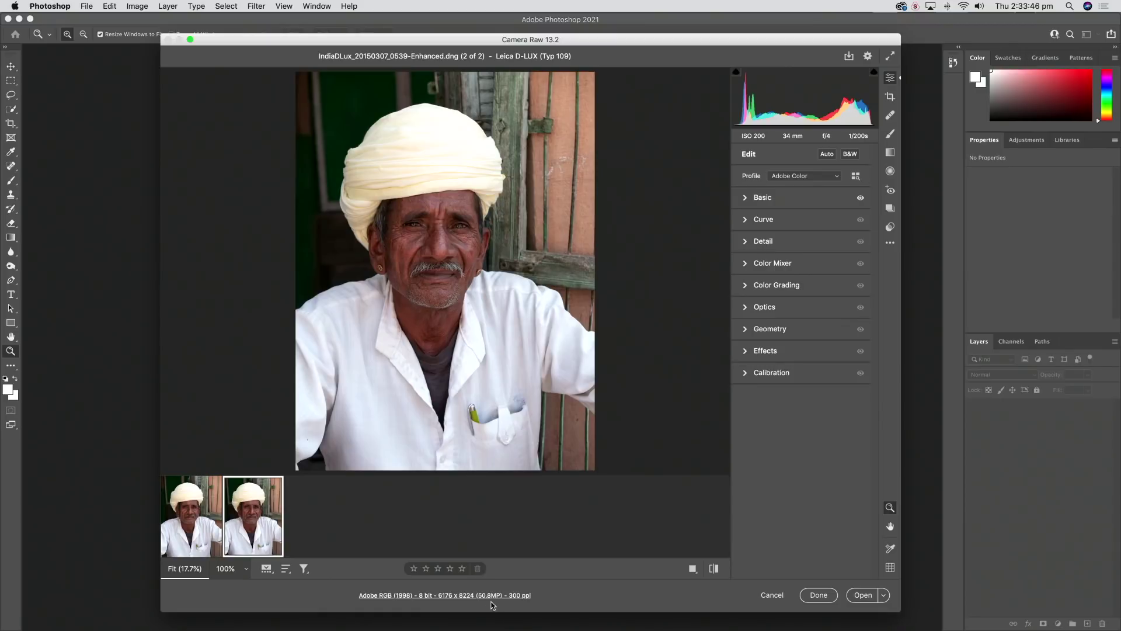
left_click(195, 528)
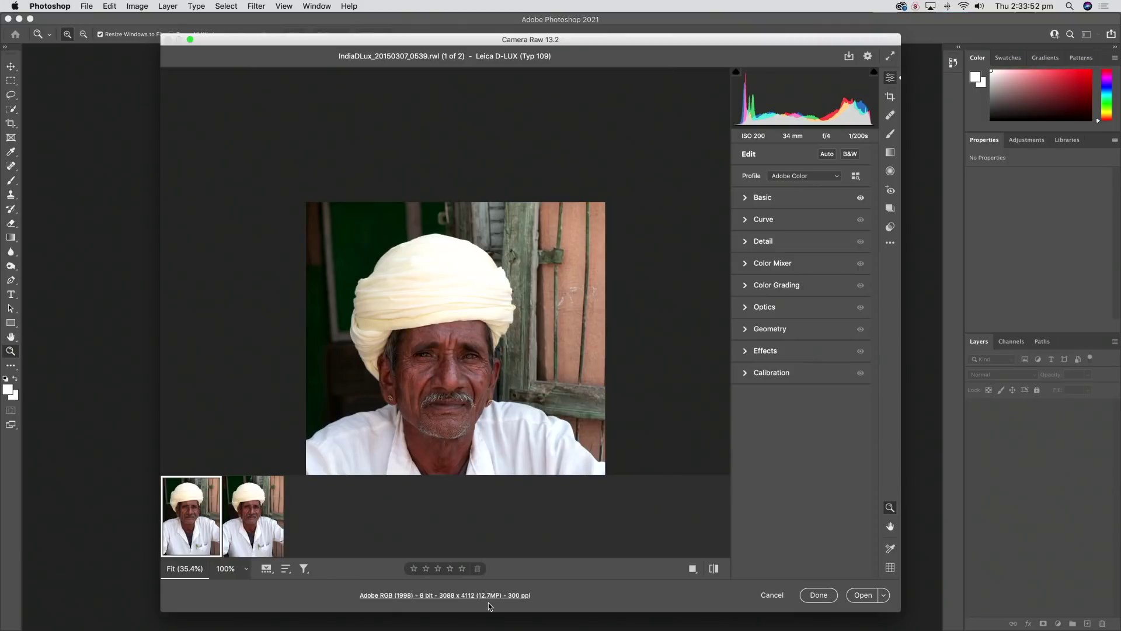
Open both the enhanced DNG and the original raw file in Photoshop, using the embedded colour profile
left_click(261, 523)
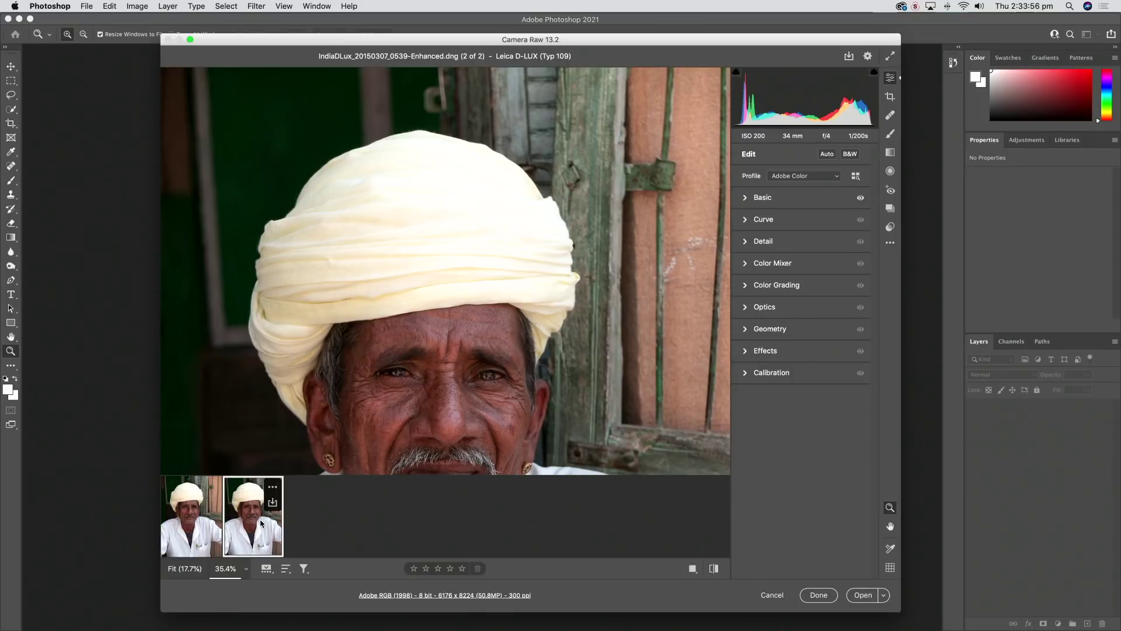
left_click(190, 525, "shift")
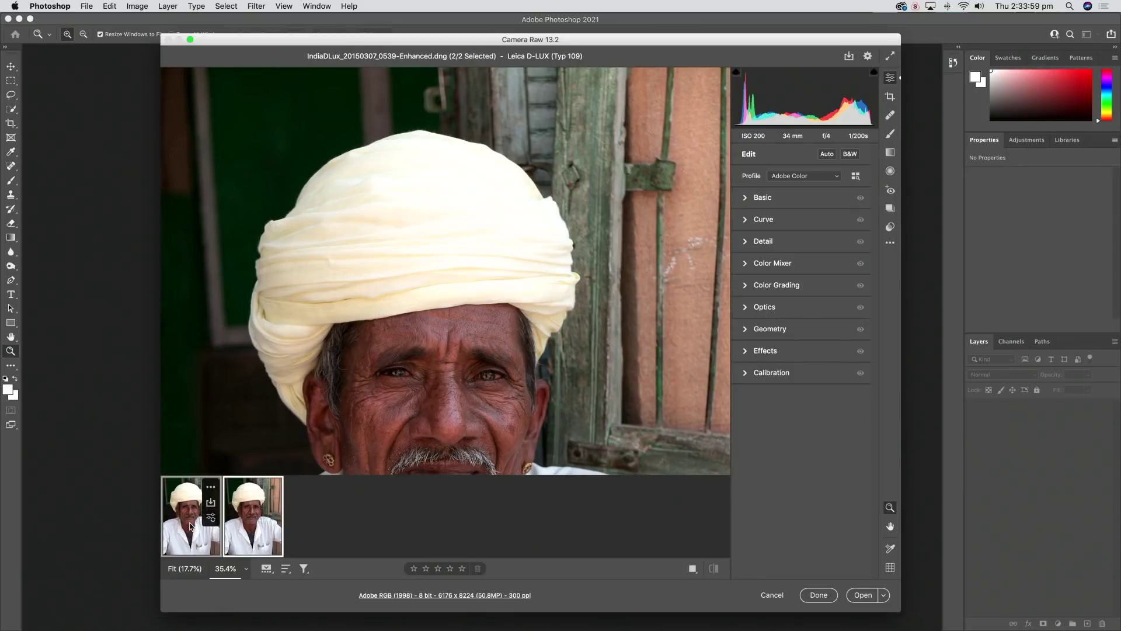
left_click(859, 599)
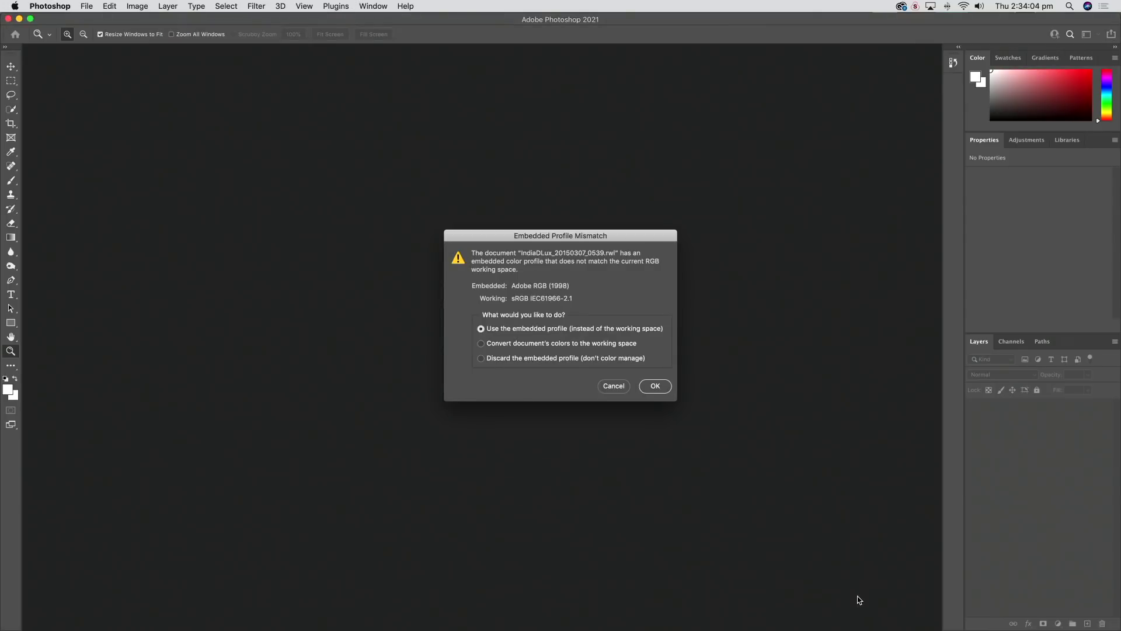
left_click(657, 387)
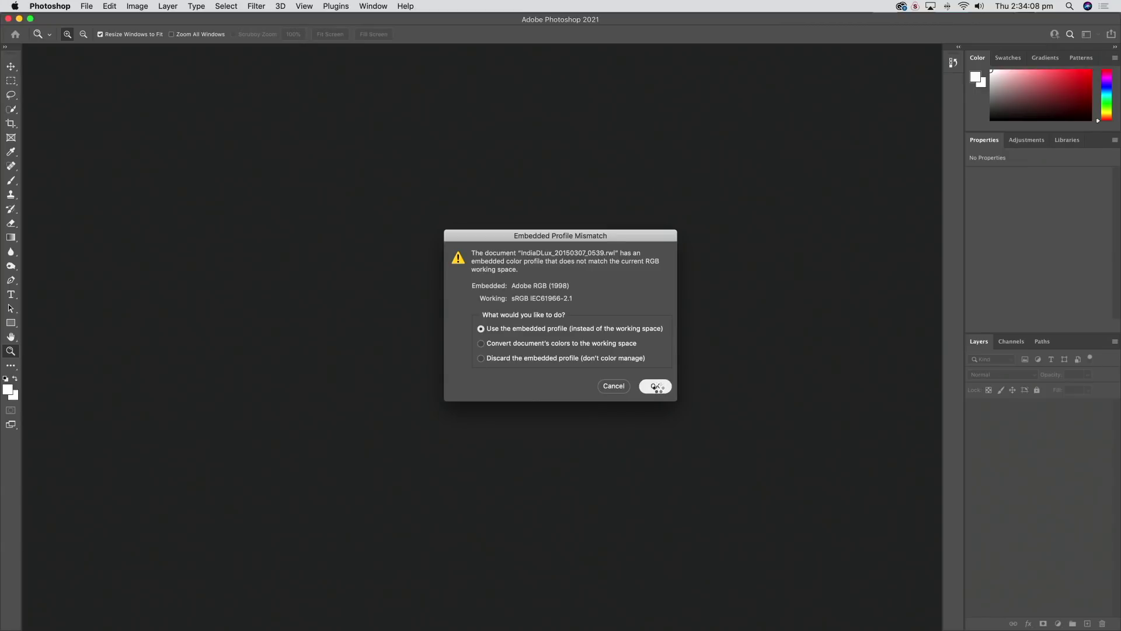
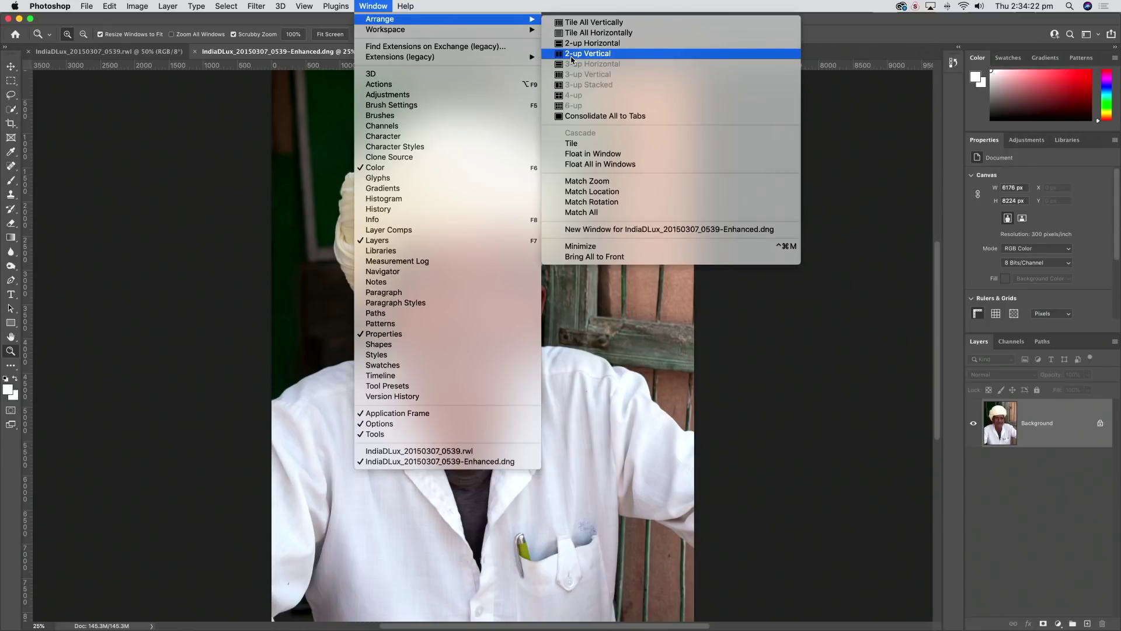
Arrange the two documents as 2-up Vertical and show the face in the enhanced DNG at 100%
left_click(572, 53)
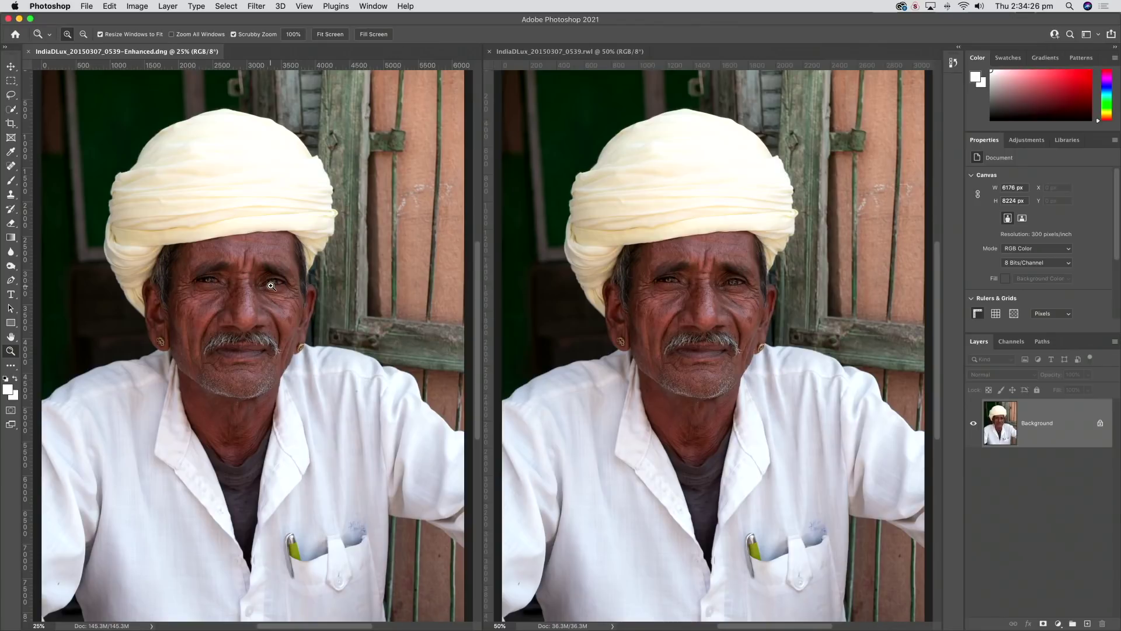
left_click(237, 267)
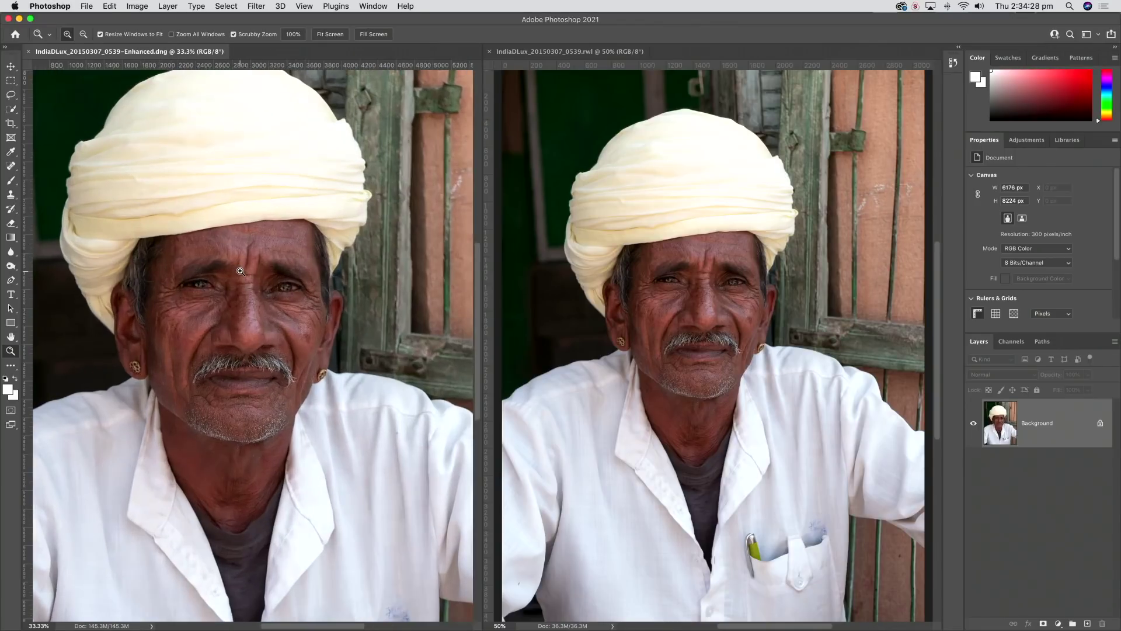
left_click(245, 298)
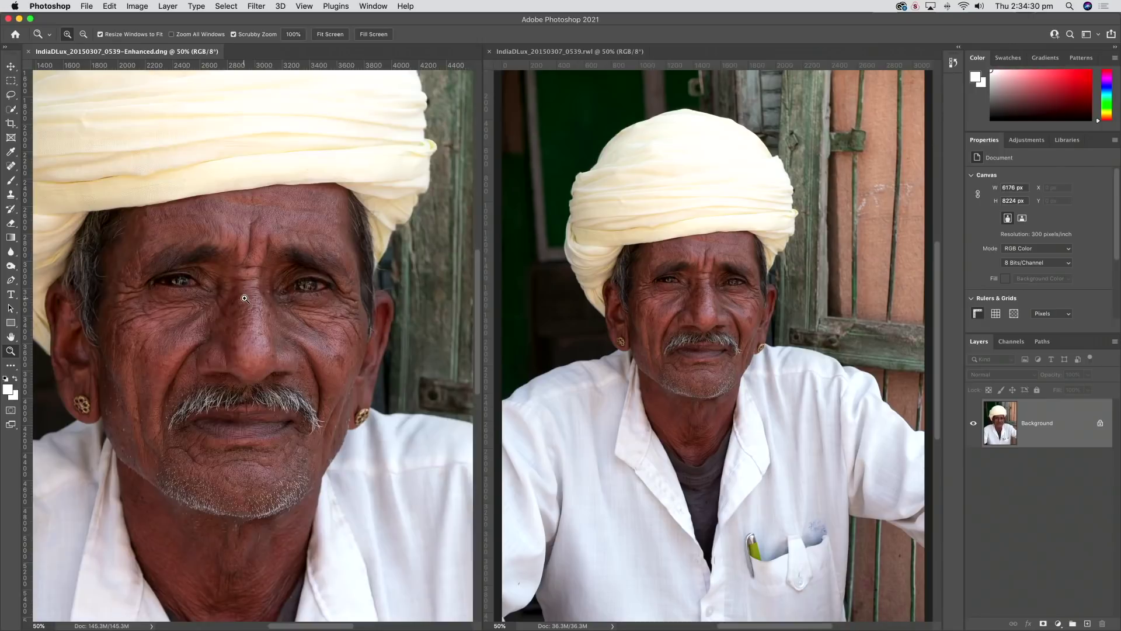
left_click(244, 298)
left_click(245, 298)
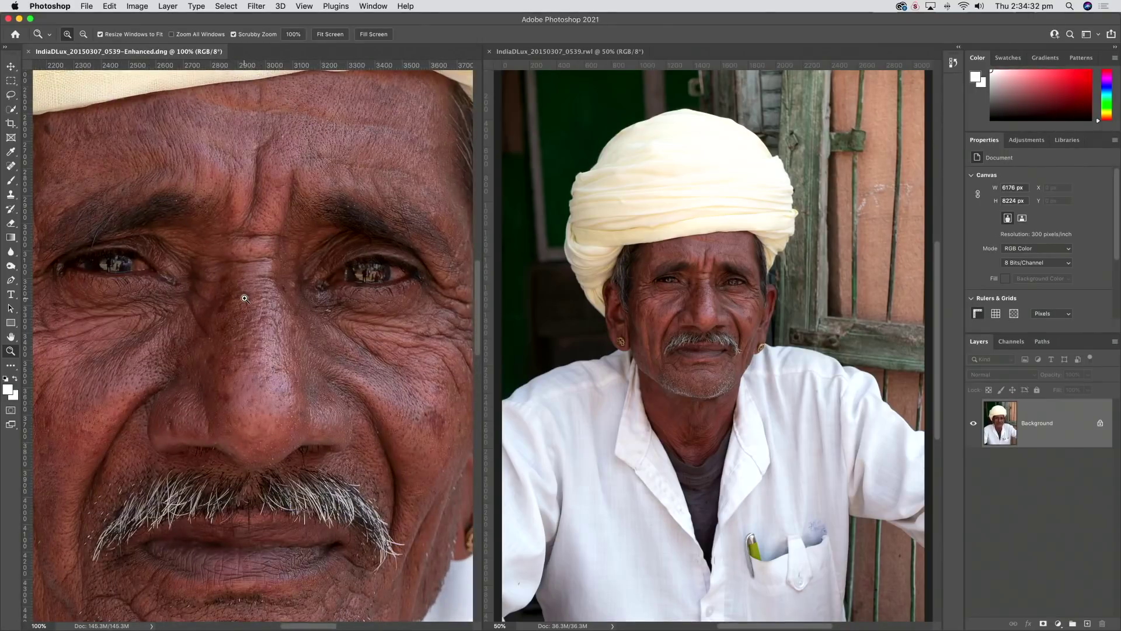
left_click_drag(253, 300, 267, 256)
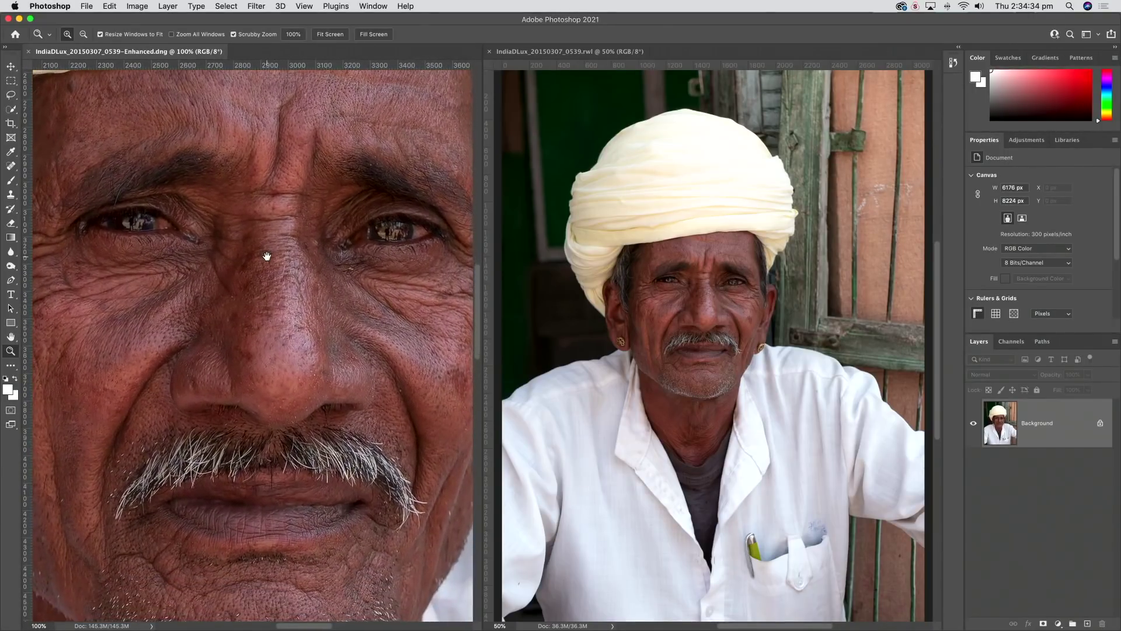
Show the same area of the face in the original raw document at 200% for a detail comparison
left_click(703, 300)
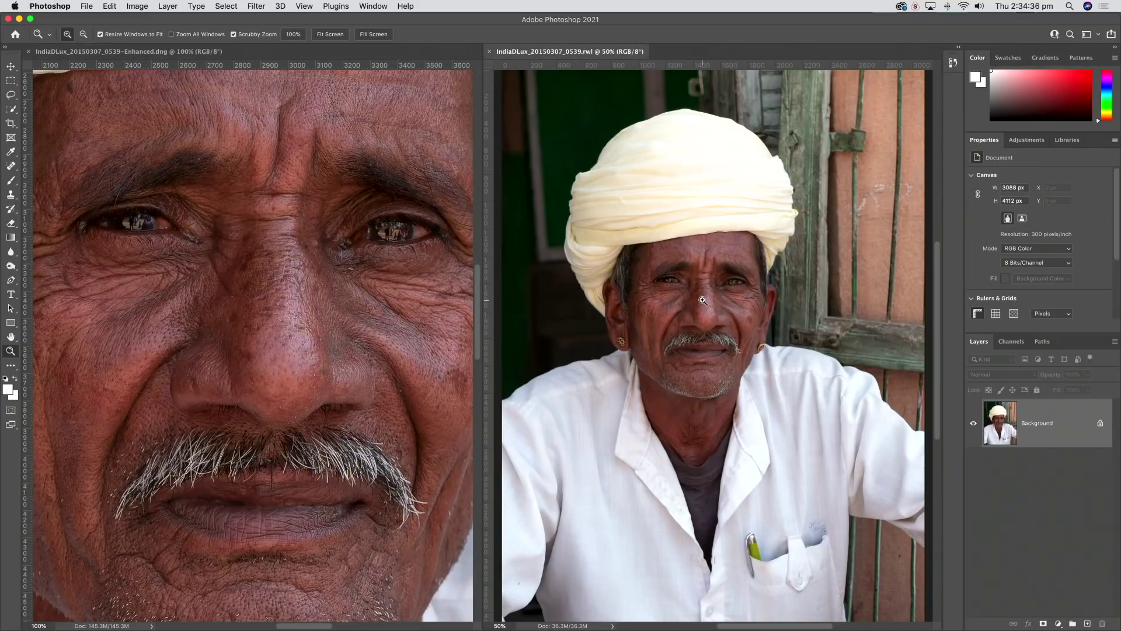
left_click(703, 300)
left_click(703, 300)
left_click(702, 300)
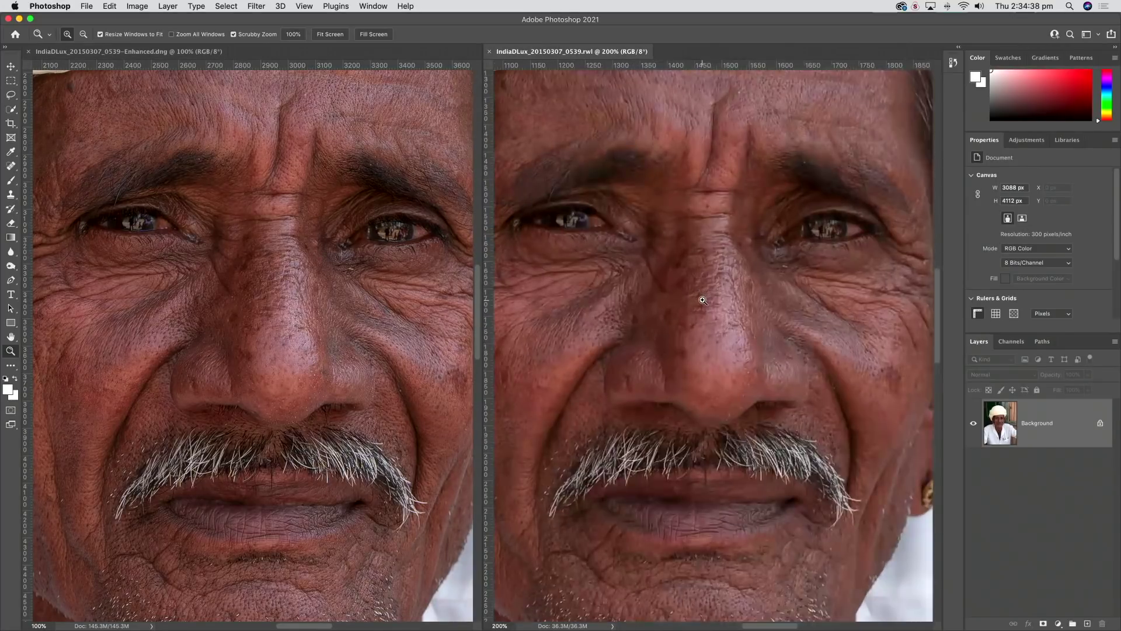
left_click_drag(703, 300, 721, 304)
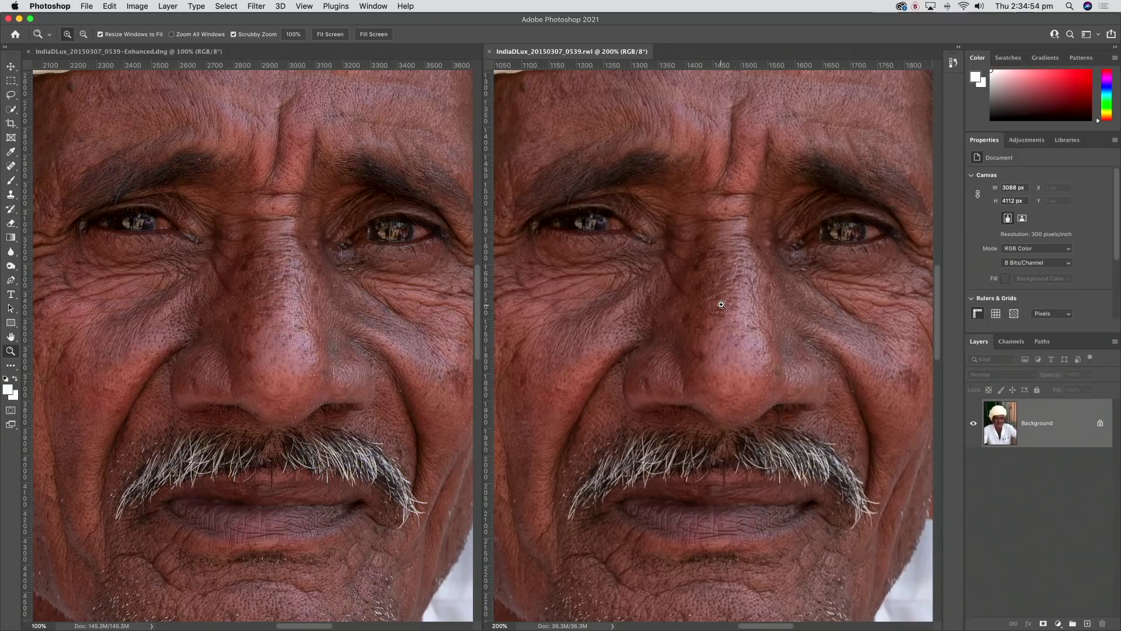
scroll(721, 304, "up", 2)
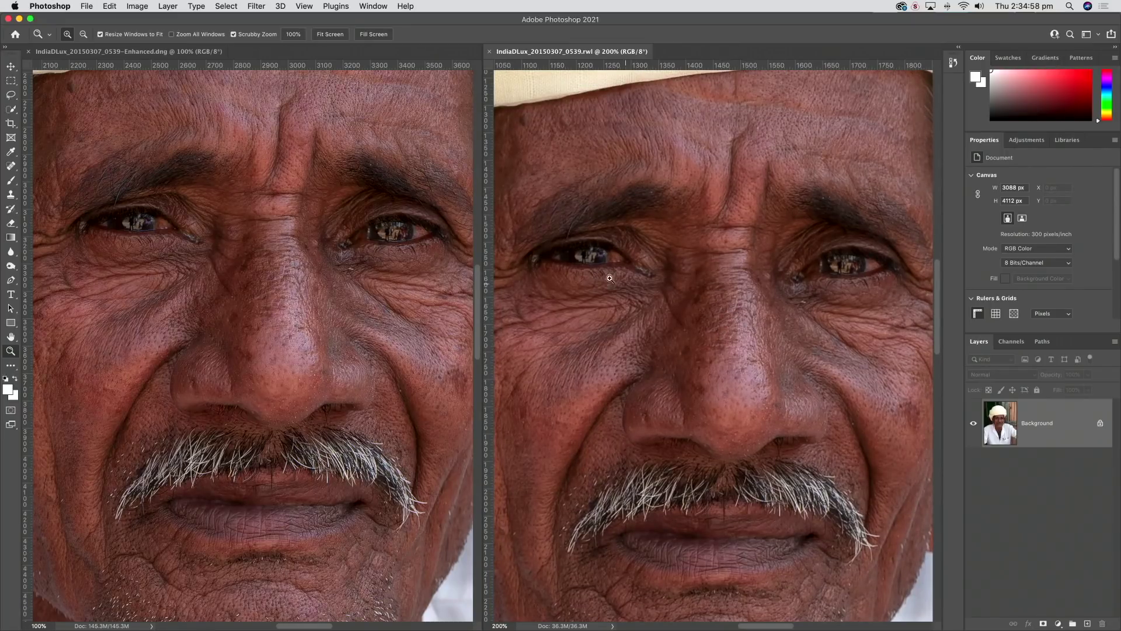
Set the original raw document's image size to 200 percent width and height at 300 pixels/inch, with resampling enabled
left_click(138, 7)
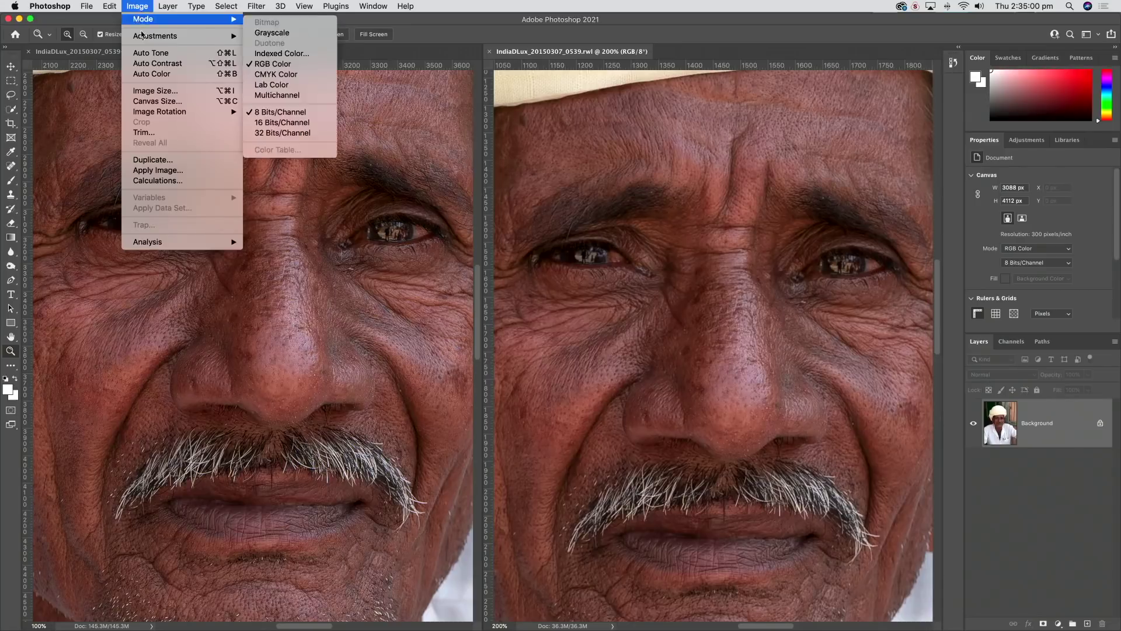
left_click(155, 90)
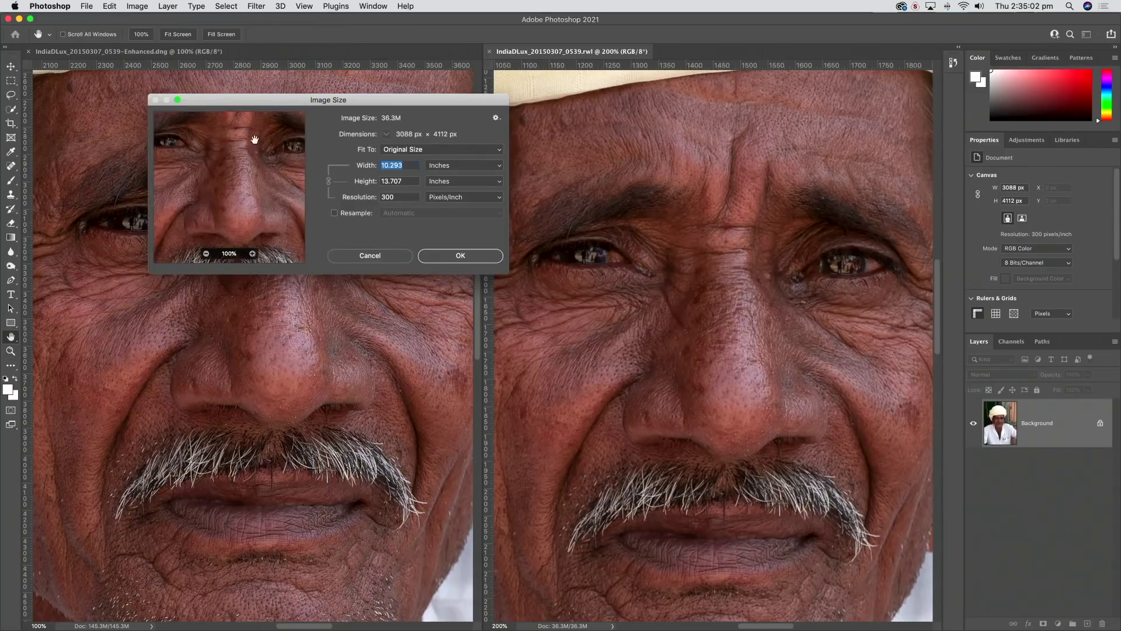
left_click(451, 166)
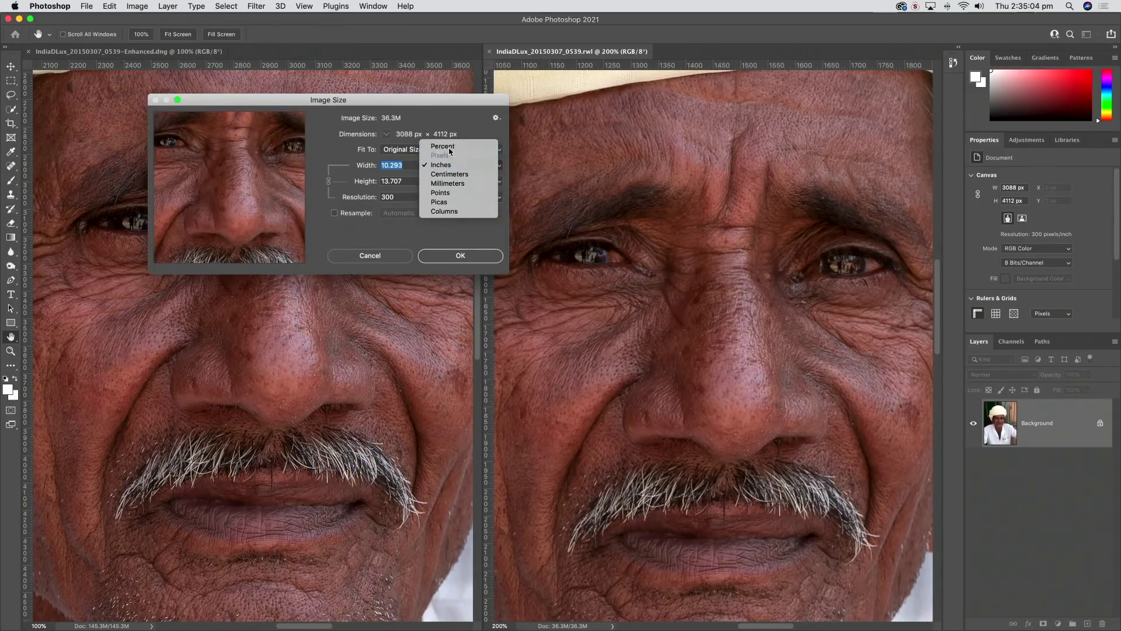
left_click(448, 147)
type("200")
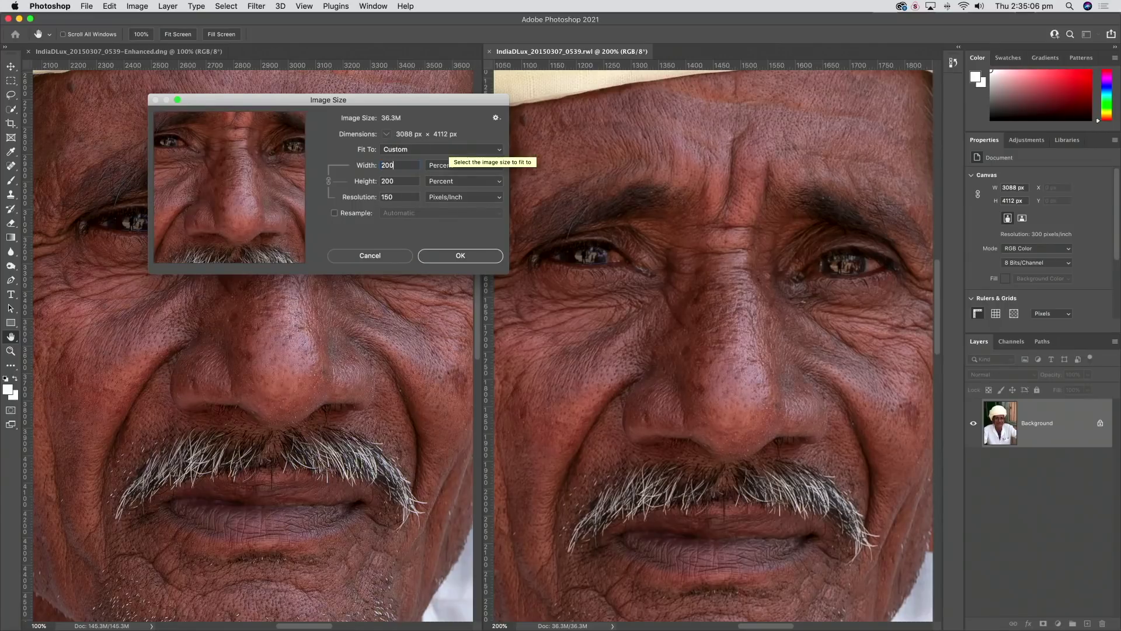
left_click(334, 213)
double_click(388, 197)
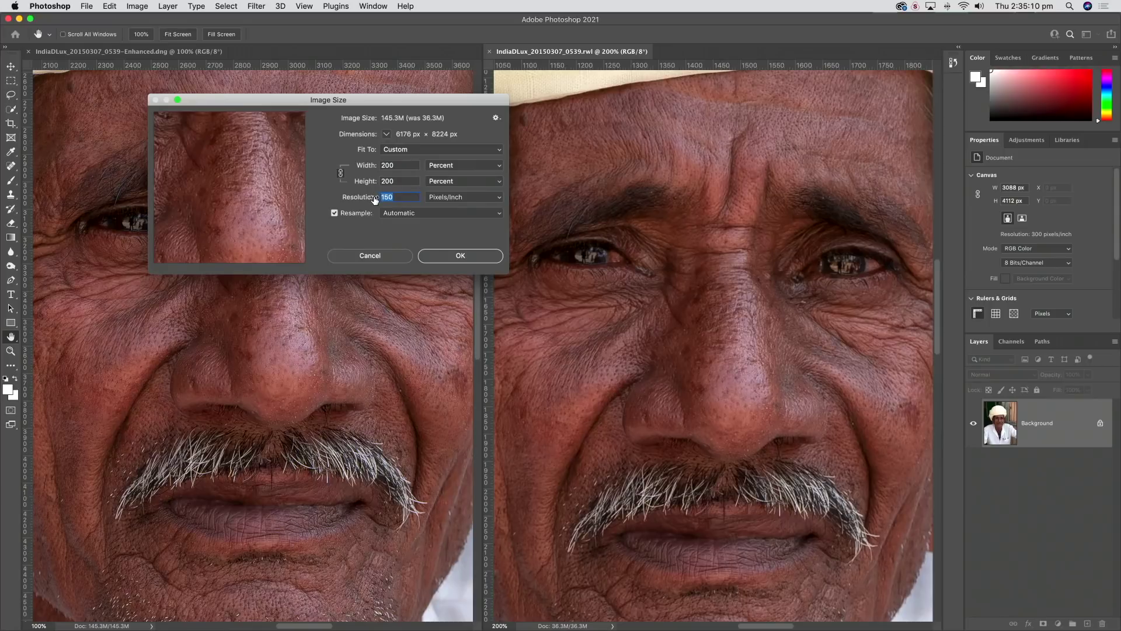
type("300")
double_click(388, 165)
type("200")
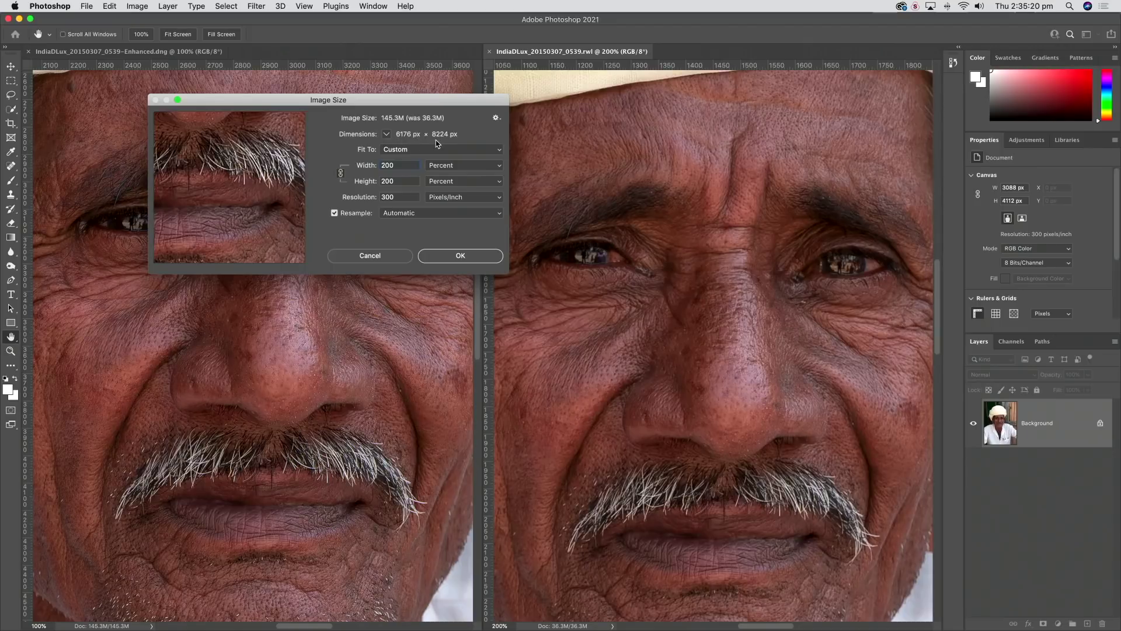
Choose Preserve Details 2.0 as the resampling method and apply the enlargement to the original raw document
left_click(397, 214)
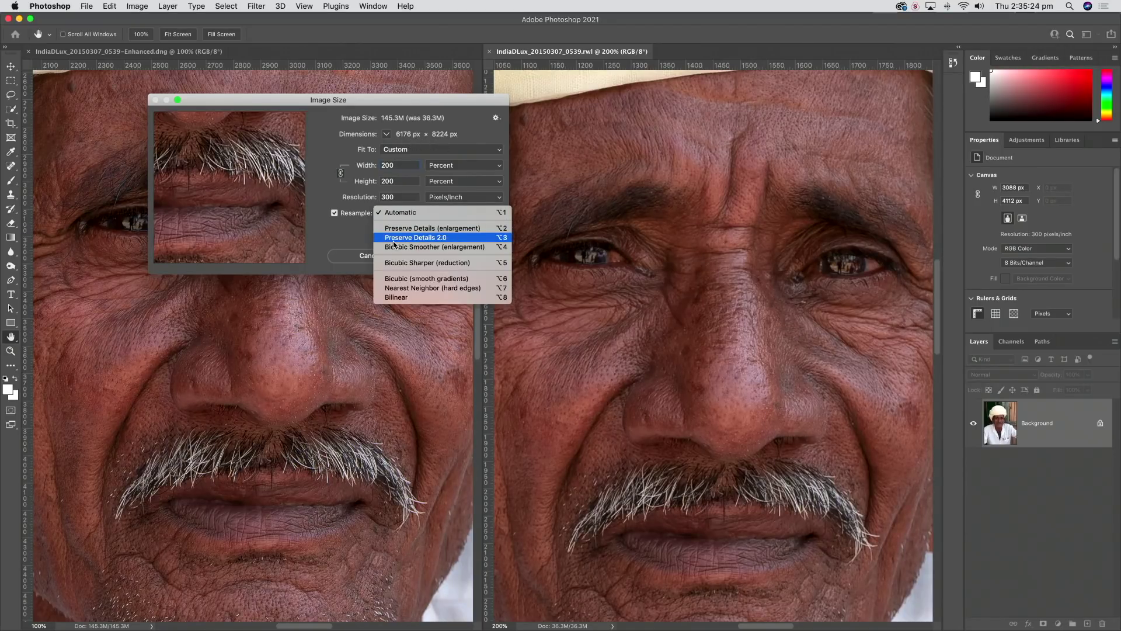
left_click(439, 238)
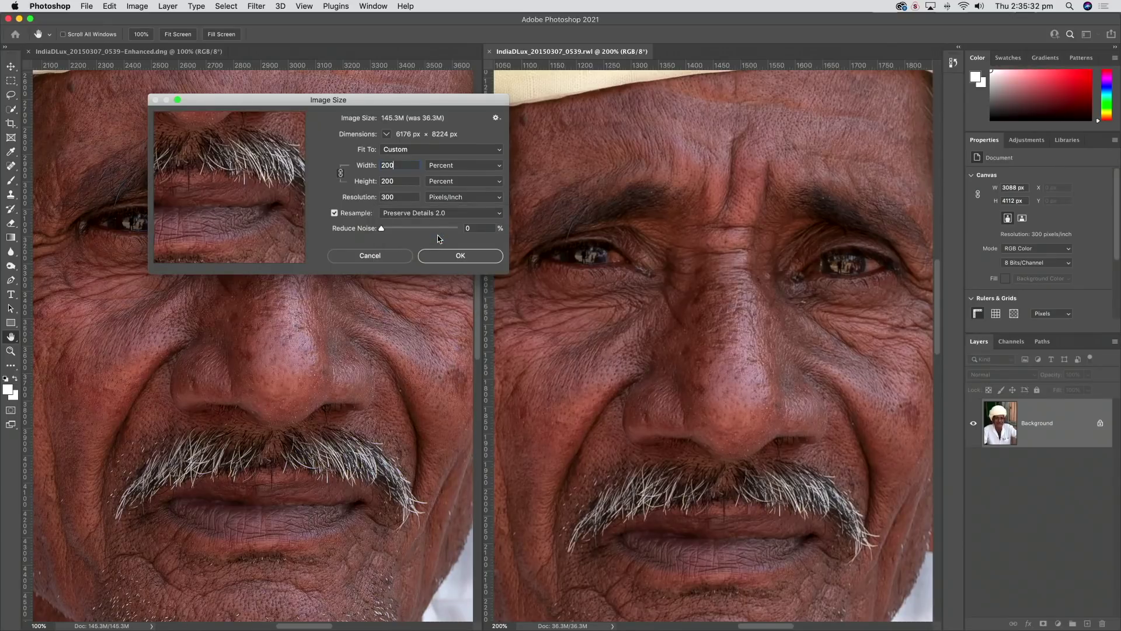
left_click(455, 257)
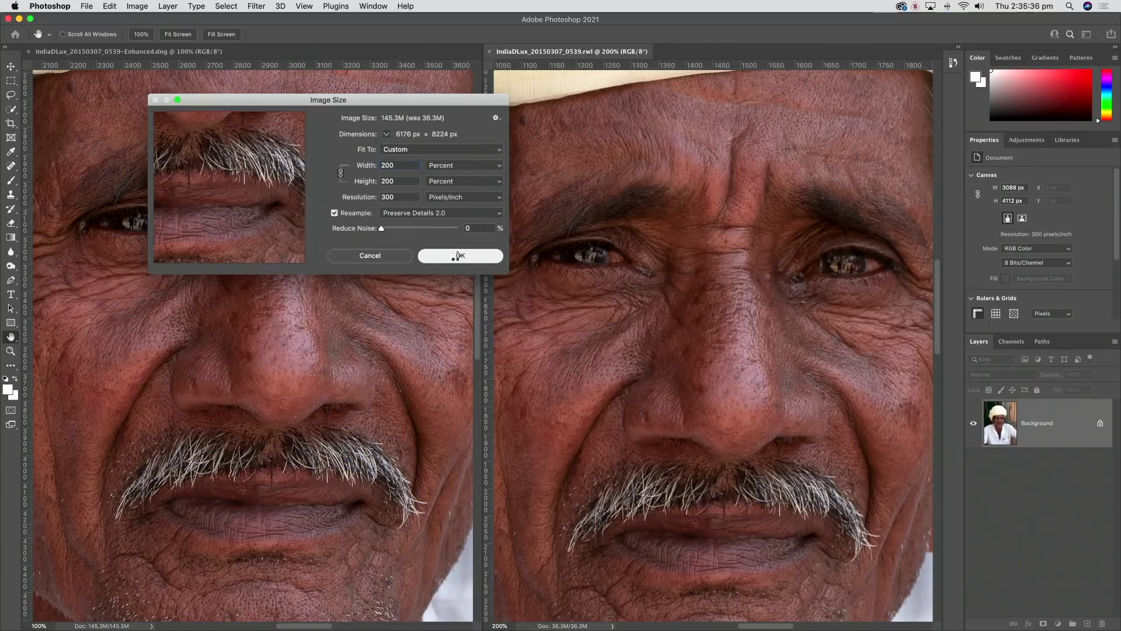
Show the face in the enlarged raw document at 100%, matching the area visible in the enhanced DNG
key("z")
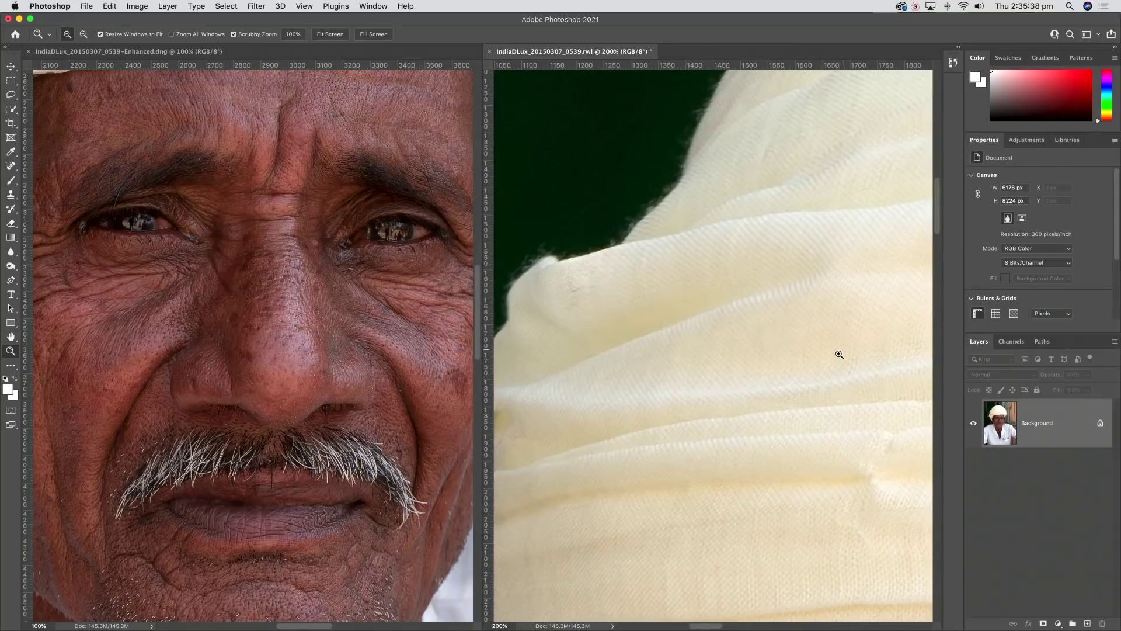
left_click_drag(818, 384, 698, 201)
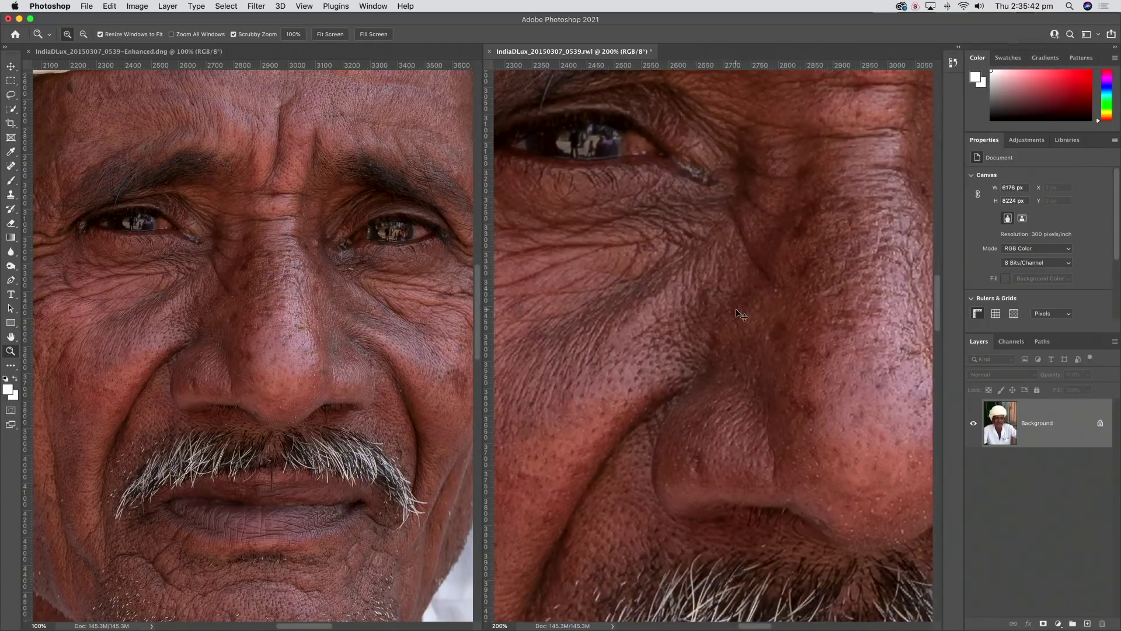
left_click(737, 309, "alt")
left_click_drag(763, 338, 710, 310)
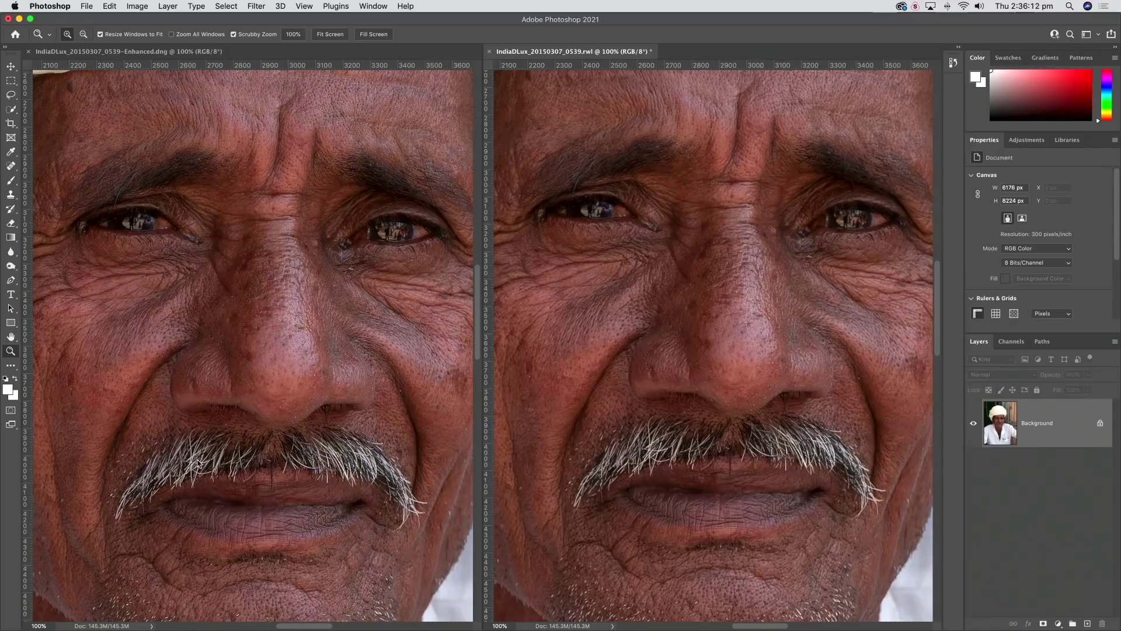
Compare the moustache hairs in both documents at 400%, aligning the two views on the same area
left_click(647, 458)
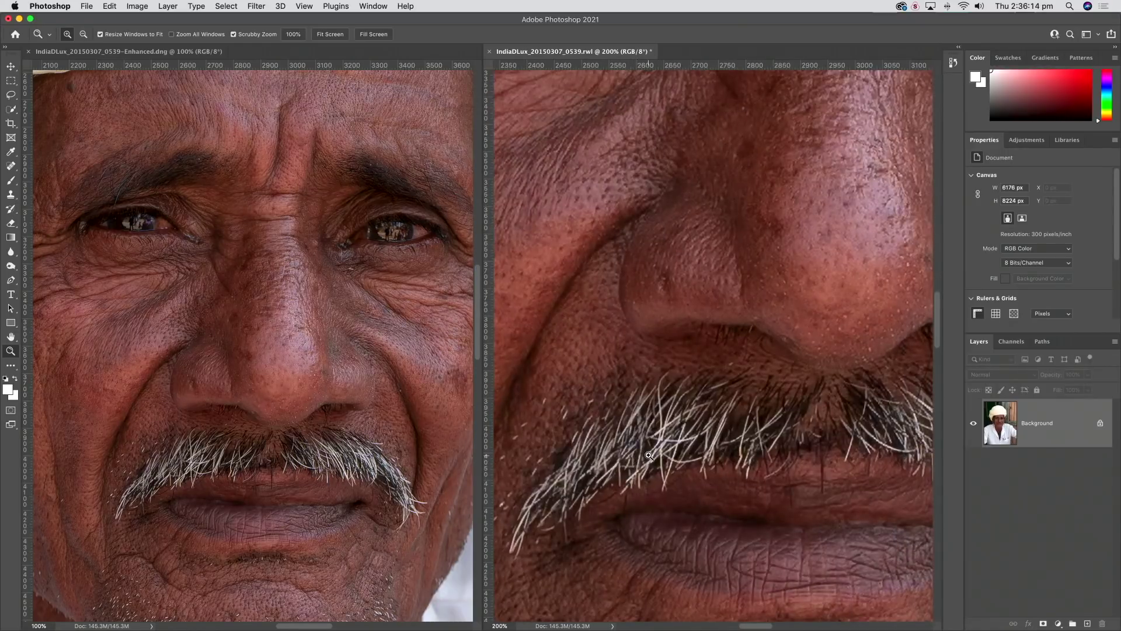
left_click(649, 456)
left_click(648, 455)
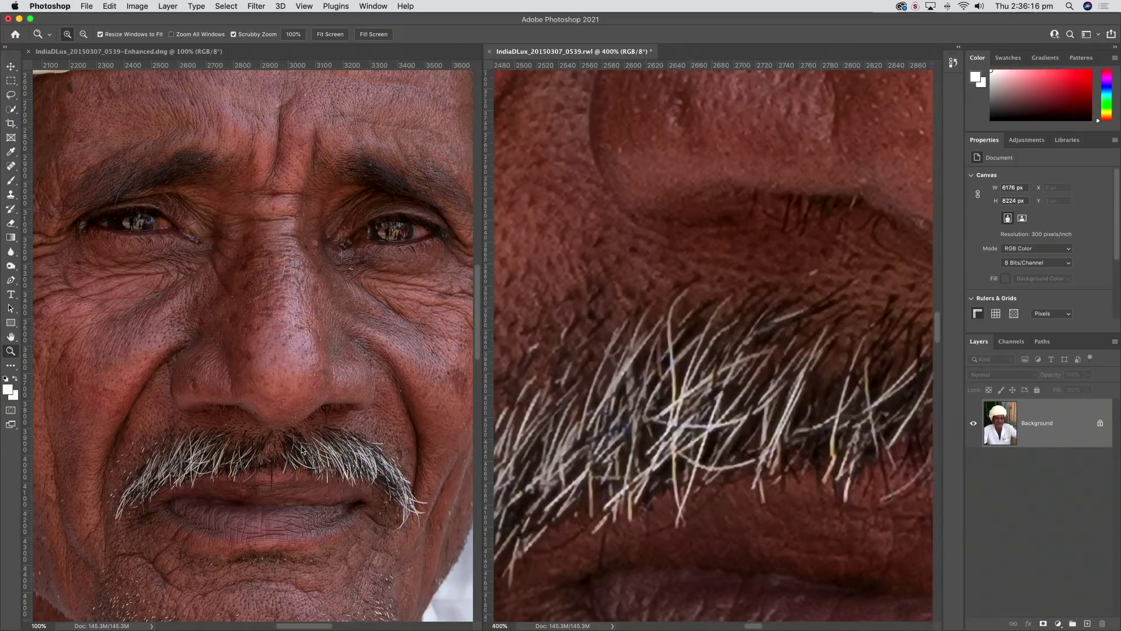
left_click(225, 457)
left_click(207, 458)
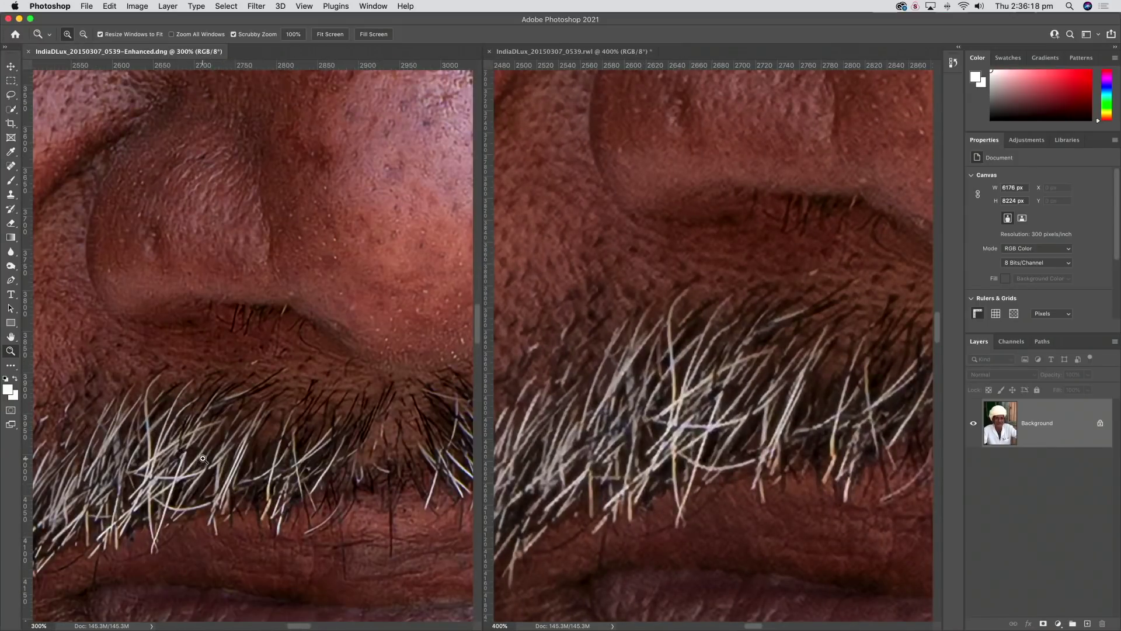
left_click(203, 458)
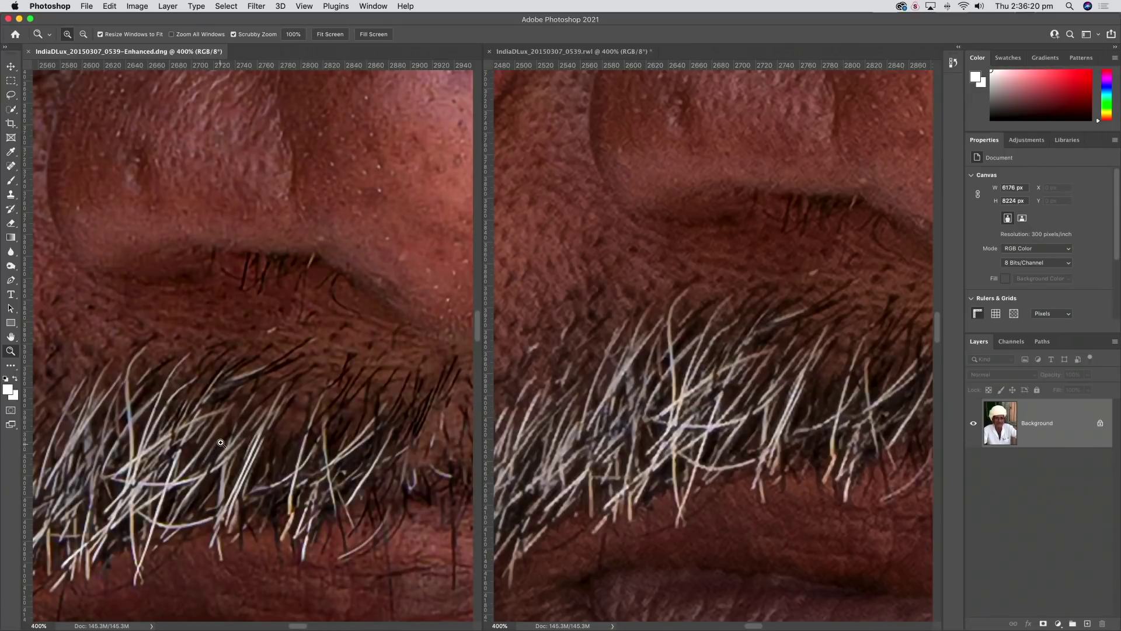
left_click_drag(215, 439, 280, 363)
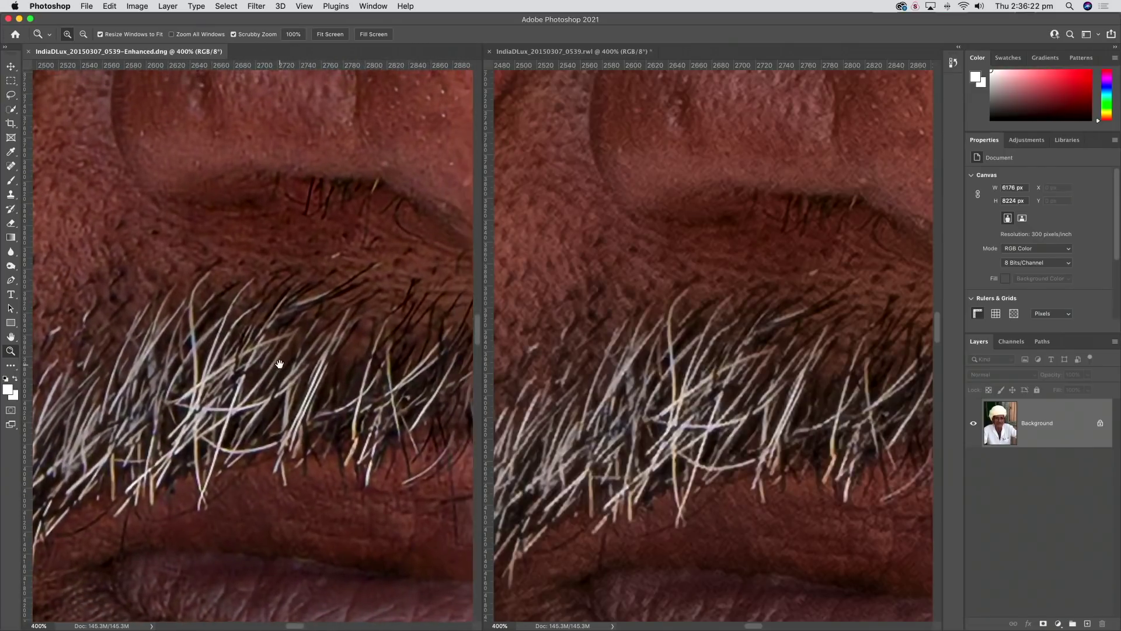
left_click(642, 422)
scroll(665, 414, "down", 5)
scroll(665, 415, "left", 2)
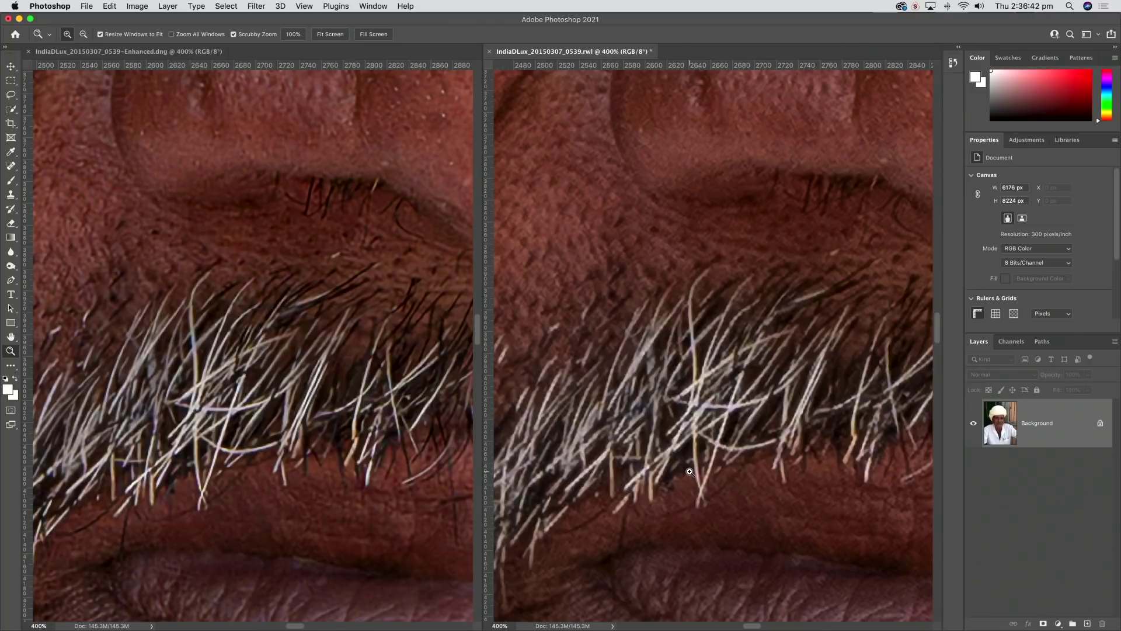
Check the enlarged raw document's print dimensions in inches in Image Size, leaving the dialog without applying changes
left_click(139, 6)
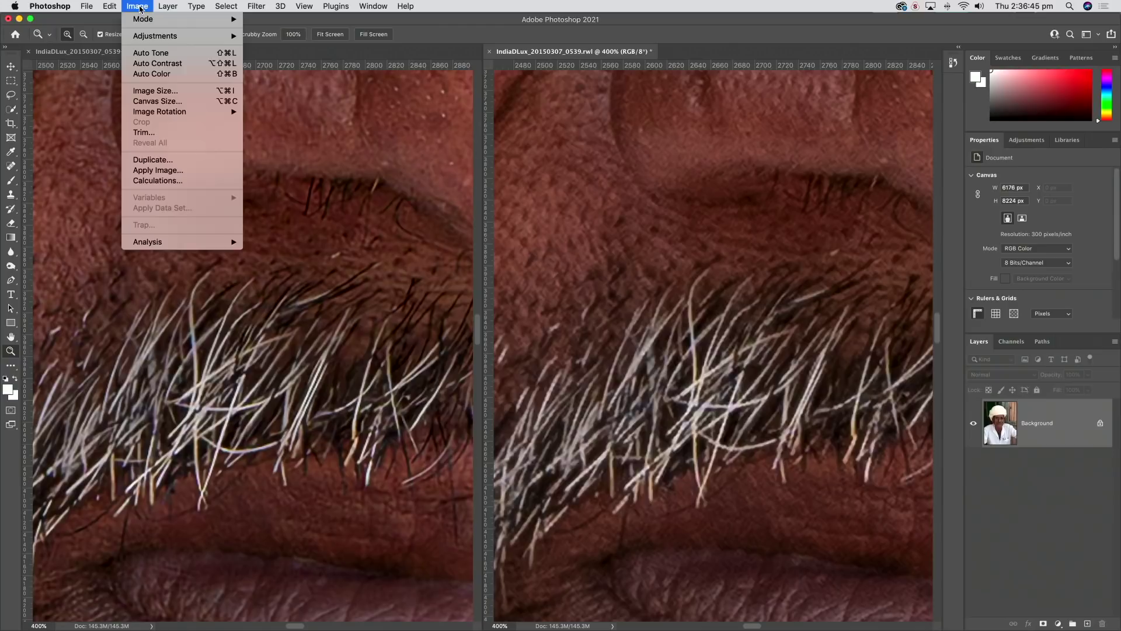
left_click(155, 91)
left_click(445, 165)
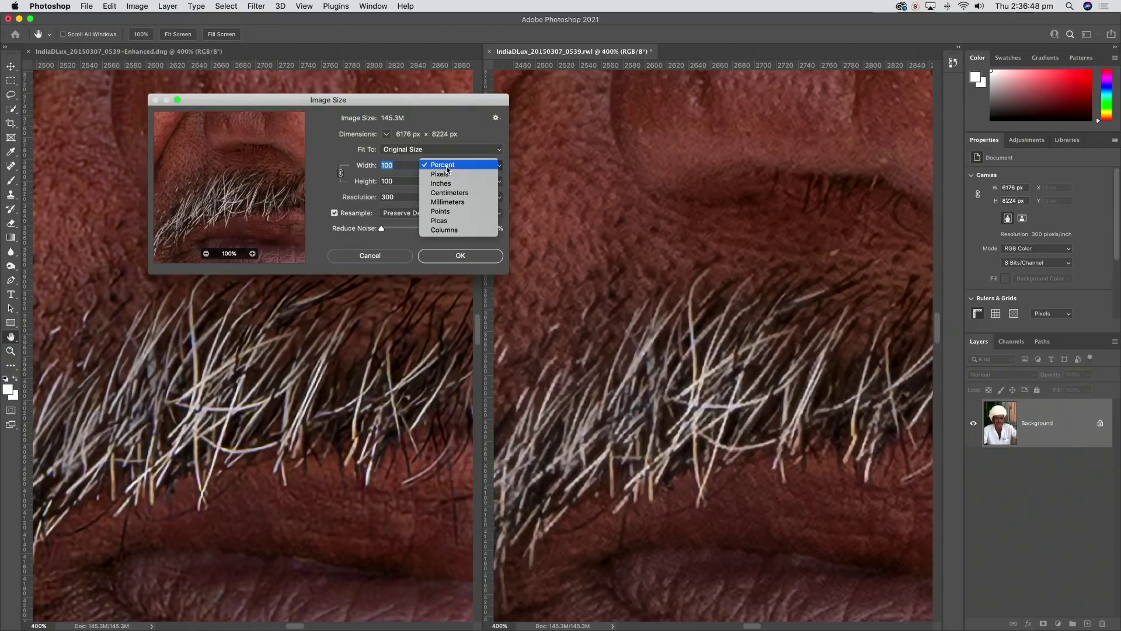
left_click(443, 184)
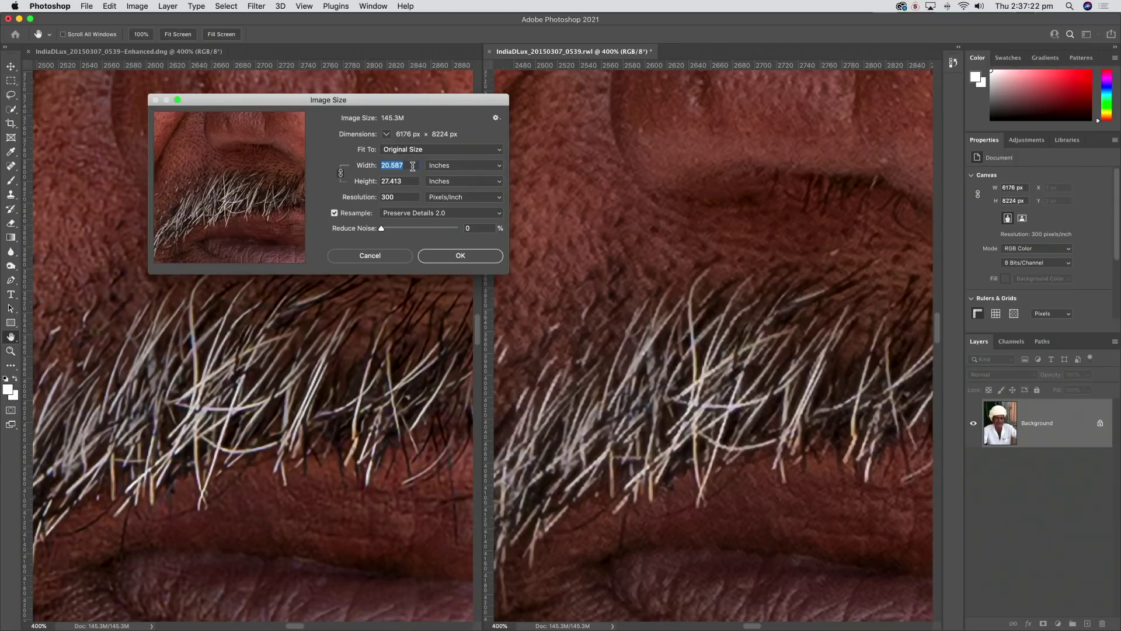
left_click(374, 257)
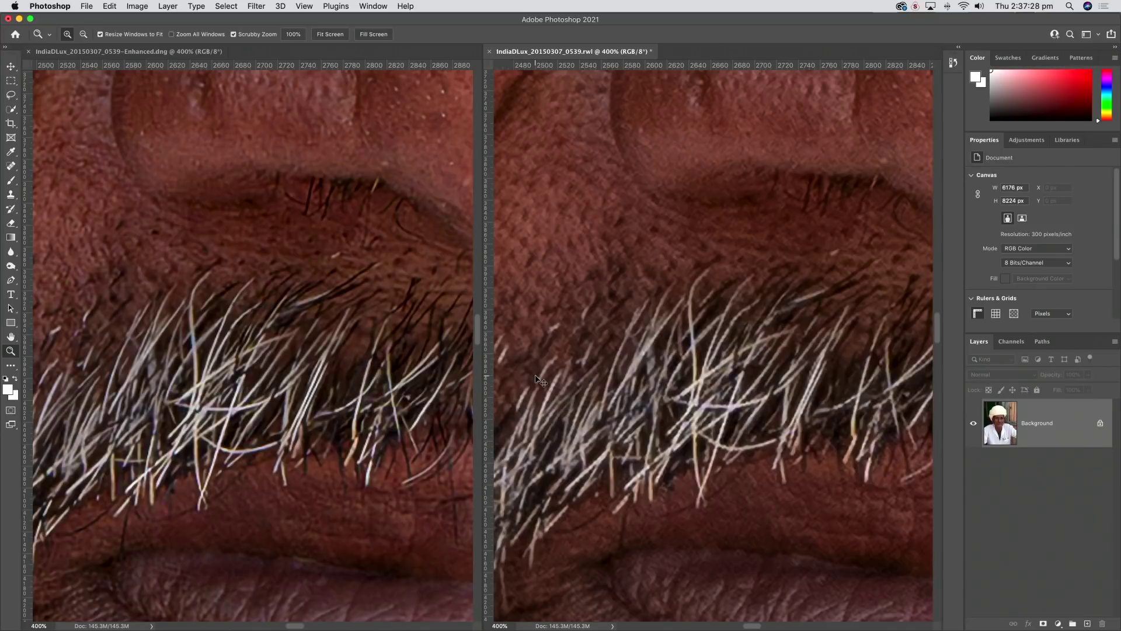
Return both documents to 100% and align the two views on the same part of the face
left_click(674, 405)
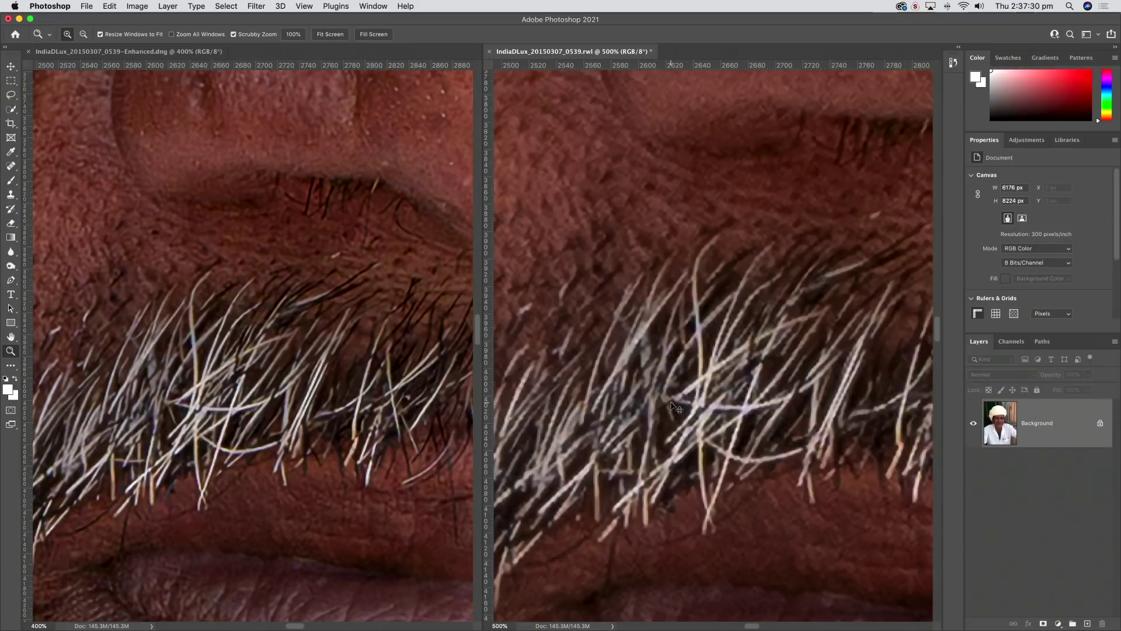
left_click(674, 406, "alt")
left_click(674, 406, "alt")
left_click(675, 406, "alt")
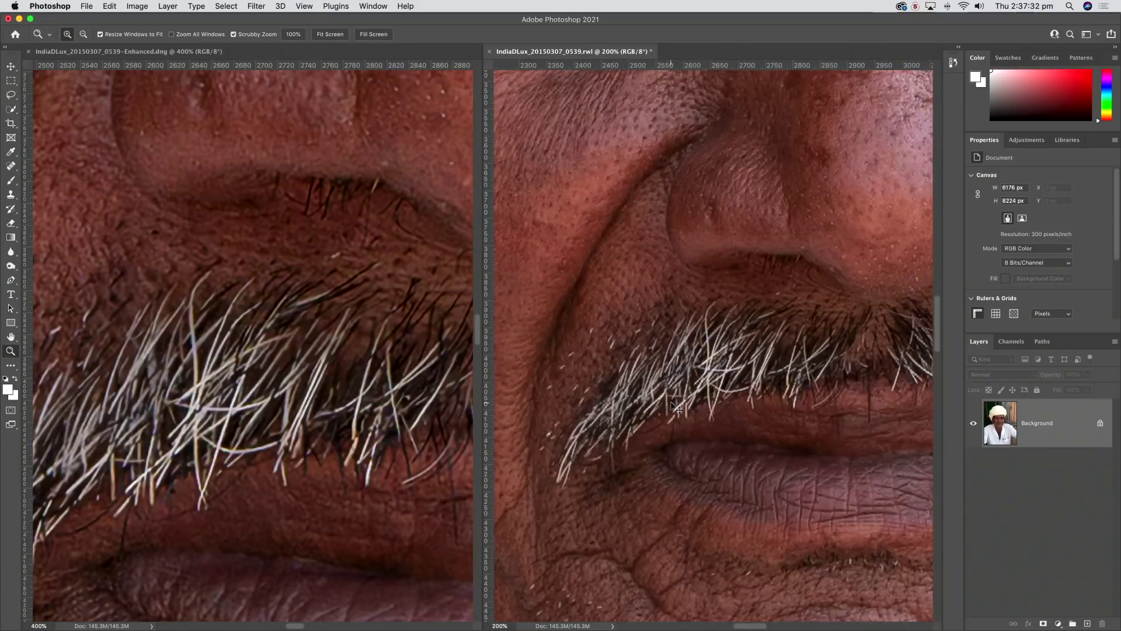
key("super+minus")
left_click(244, 369)
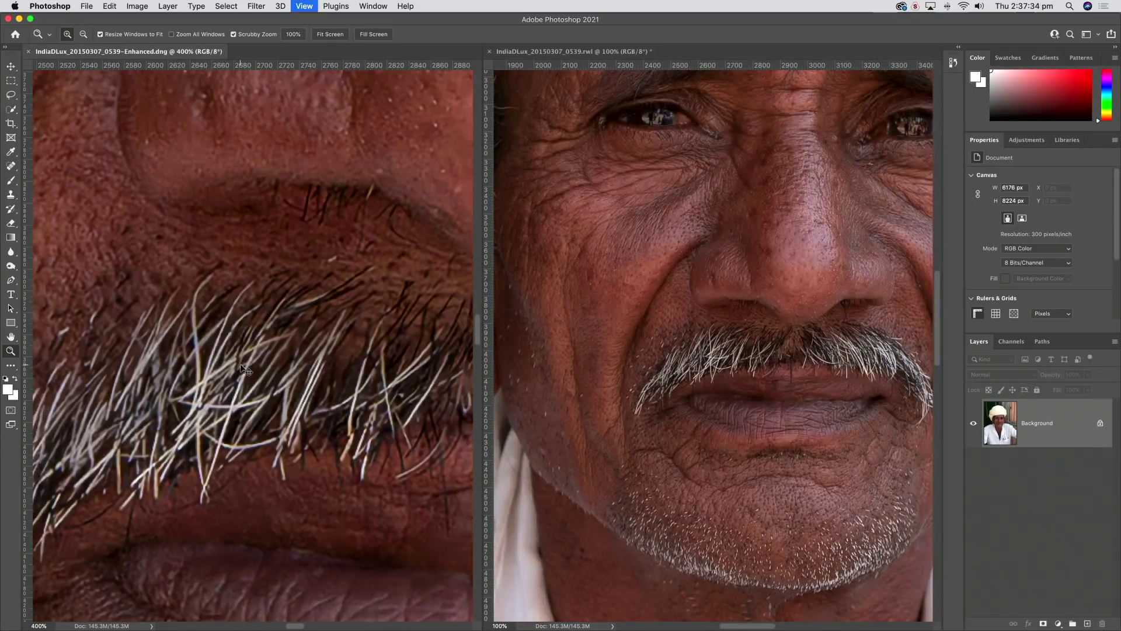
key("super+minus")
key("super+minus")
key("super+minus")
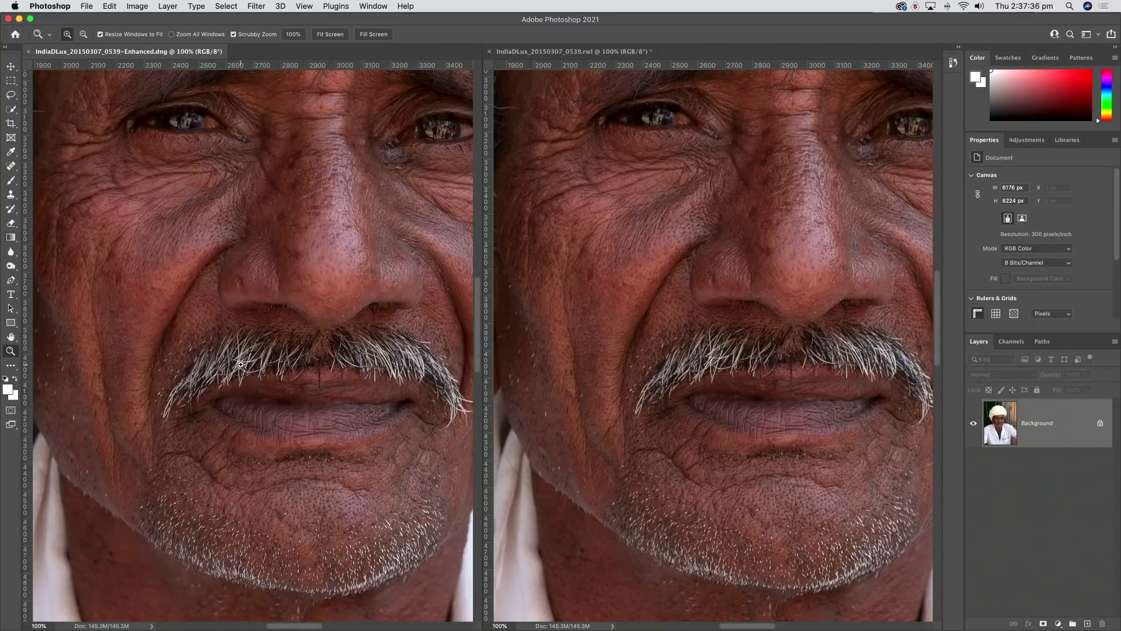
left_click_drag(279, 295, 228, 360)
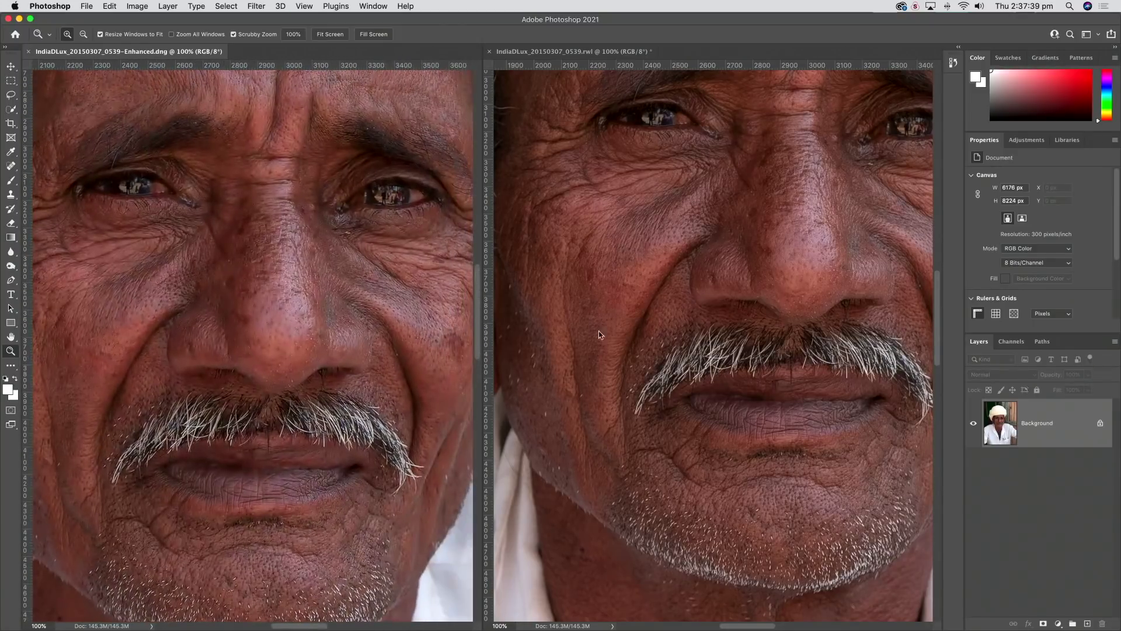
left_click(663, 332)
left_click_drag(677, 322, 621, 369)
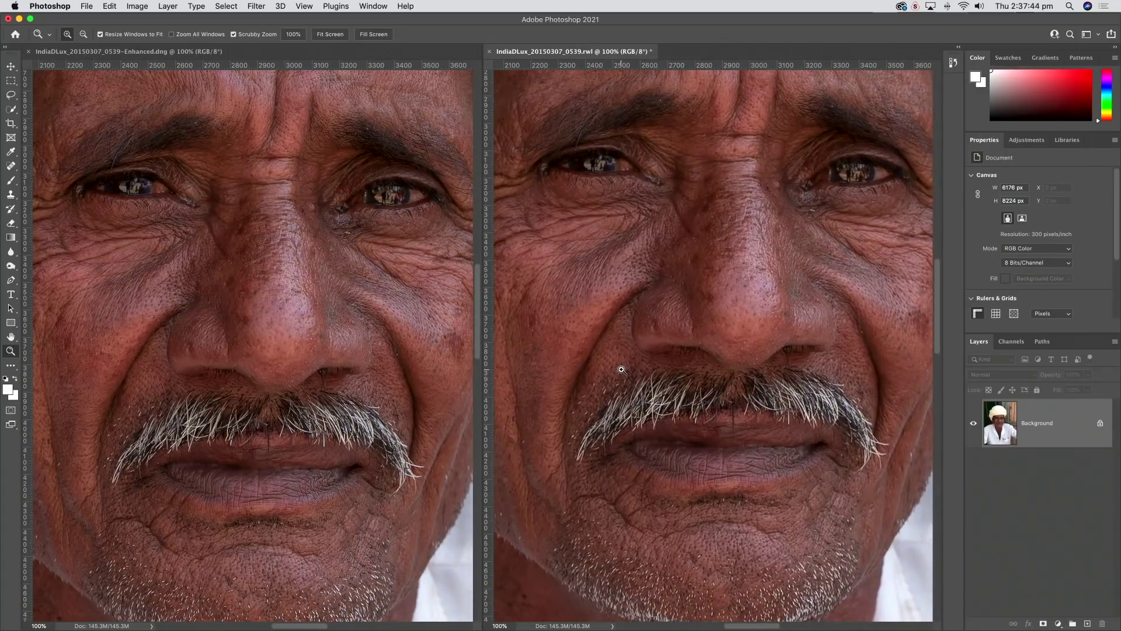